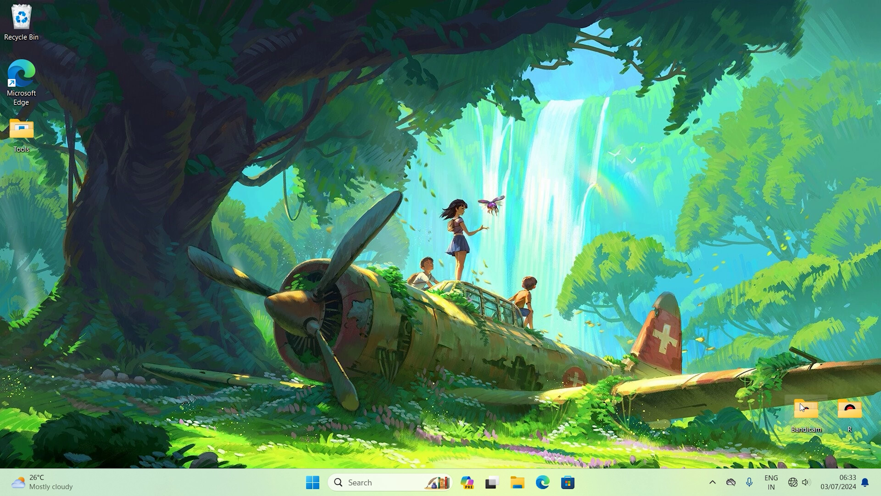
# - Connect to the Jugnoo Wi-Fi network with automatic connection enabled, entering its network security key
pyautogui.click(798, 481)
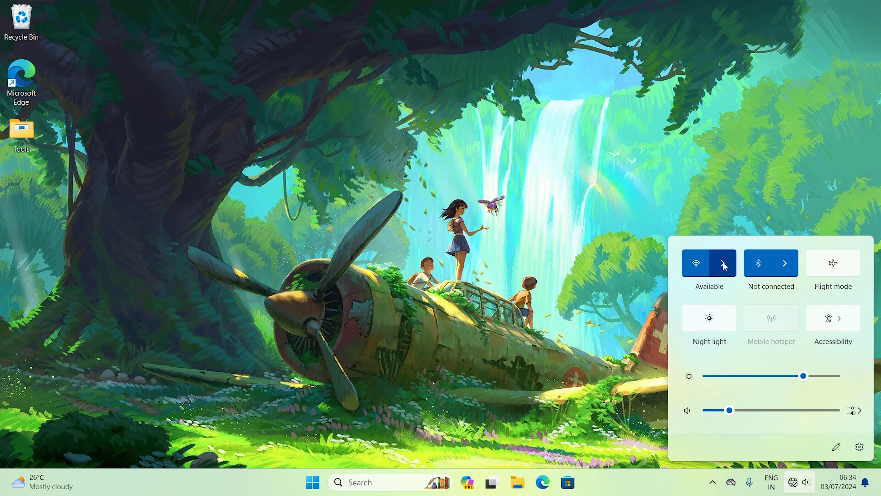
pyautogui.click(726, 275)
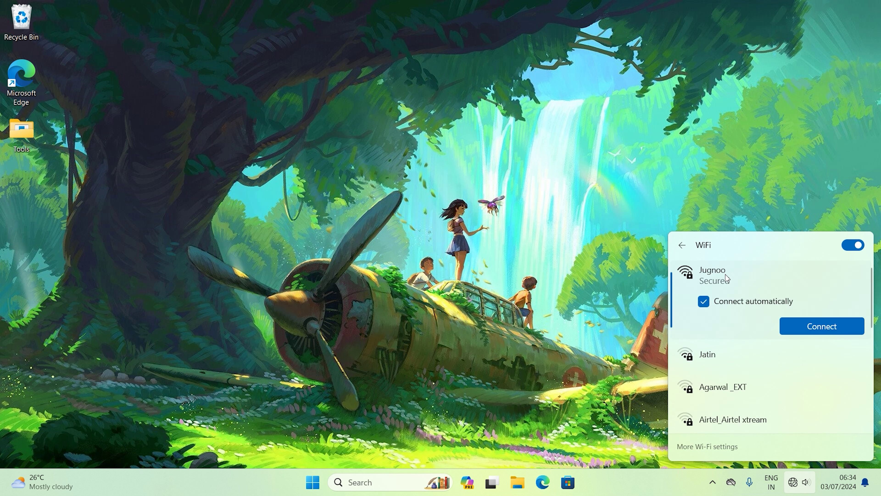
pyautogui.click(795, 320)
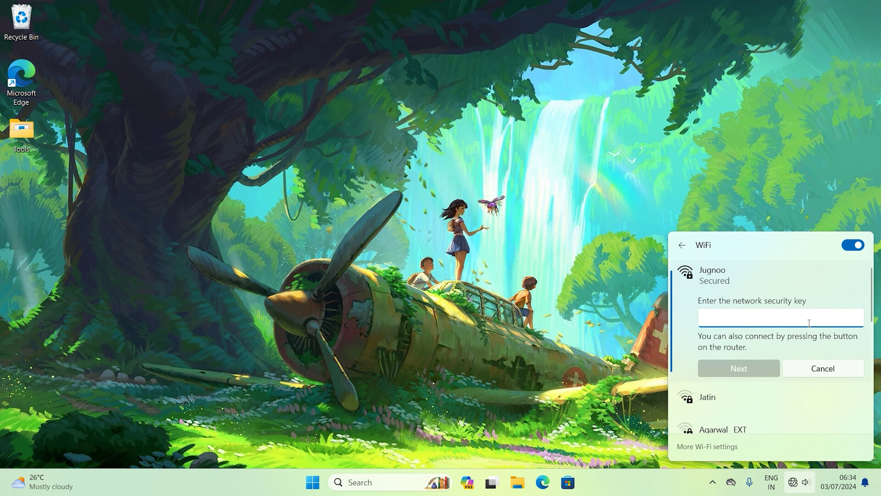
pyautogui.write('•••••')
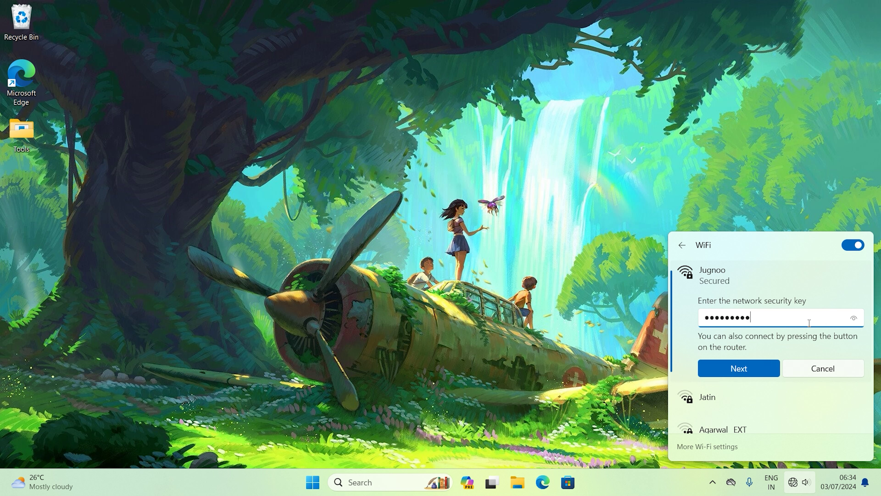
pyautogui.click(755, 365)
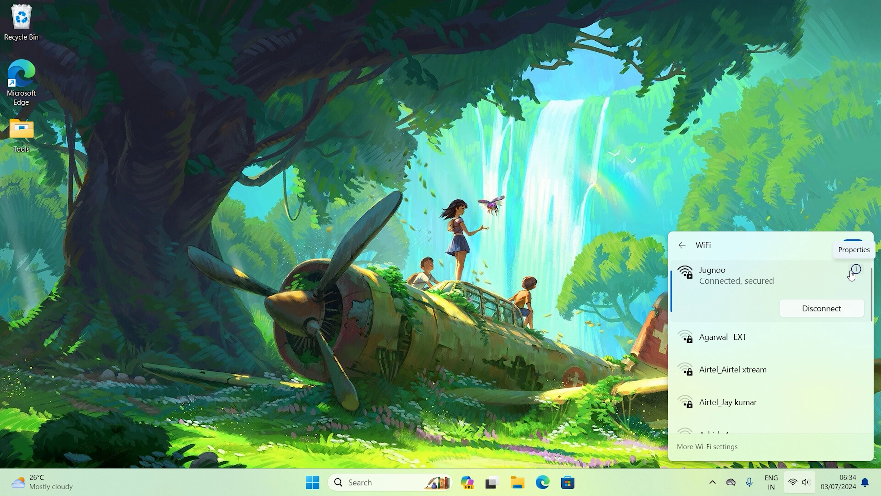
# - Turn on the metered connection option in the Jugnoo Wi-Fi network's properties
pyautogui.click(857, 270)
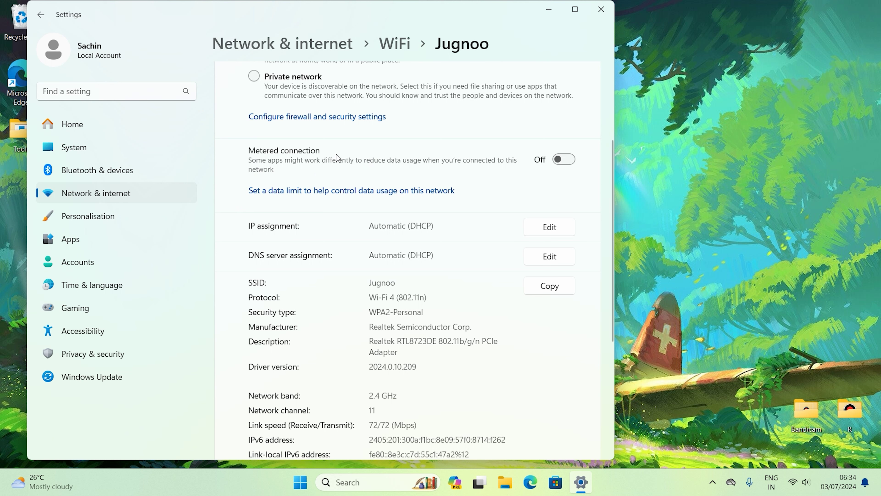
pyautogui.click(568, 161)
pyautogui.scroll(4, 272, 175)
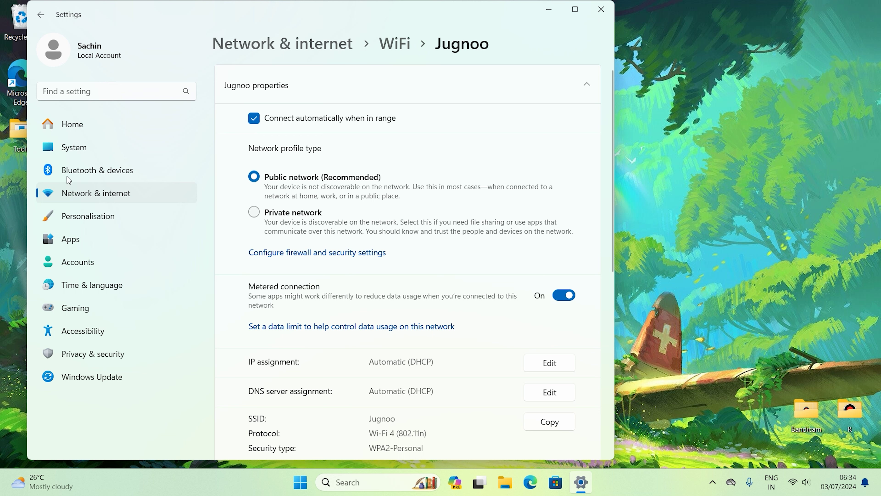
# - Turn on the metered connection option for Ethernet in the network settings and close Settings
pyautogui.click(71, 198)
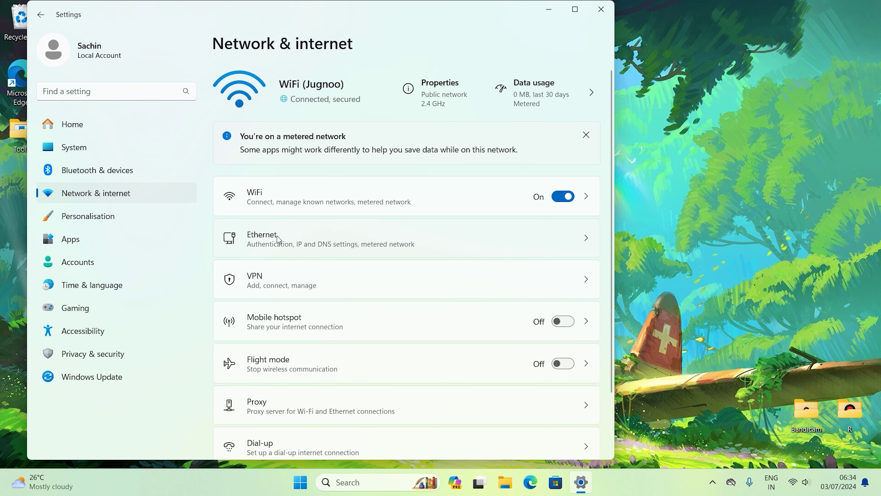
pyautogui.click(277, 242)
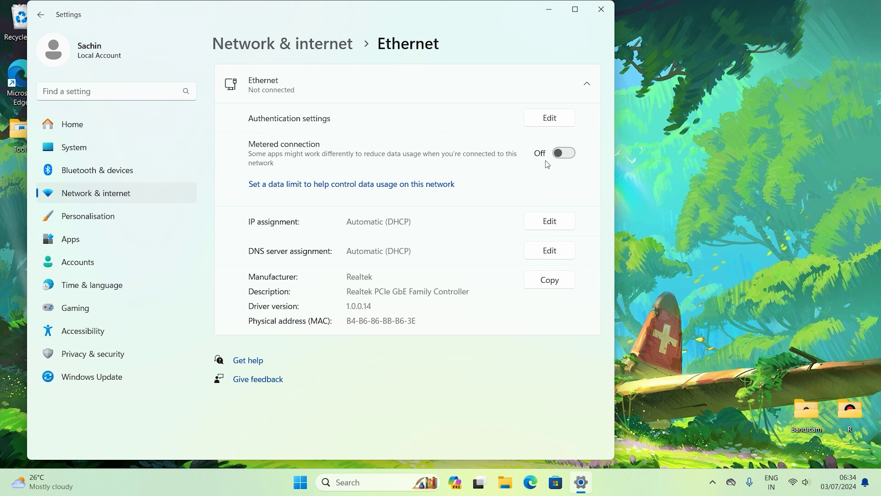
pyautogui.click(564, 153)
pyautogui.click(602, 18)
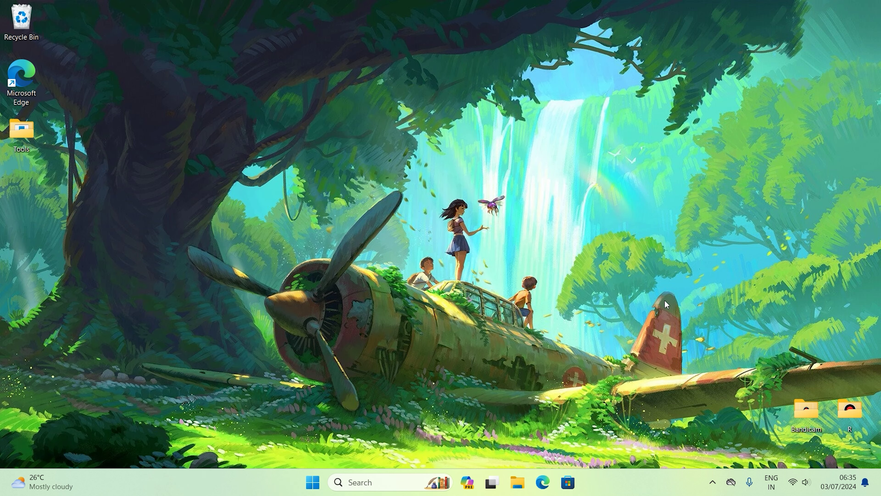
pyautogui.click(794, 482)
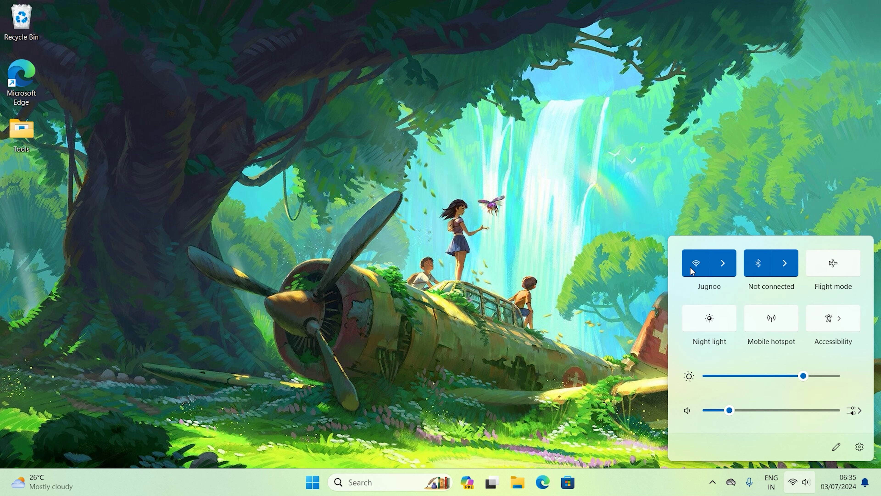
pyautogui.click(721, 257)
pyautogui.click(451, 297)
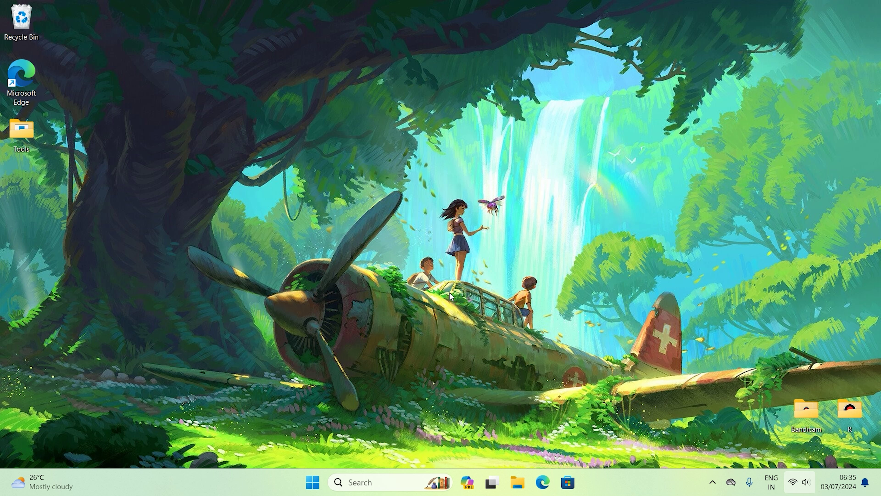
# - Open the Windows Update page in Settings
pyautogui.click(309, 479)
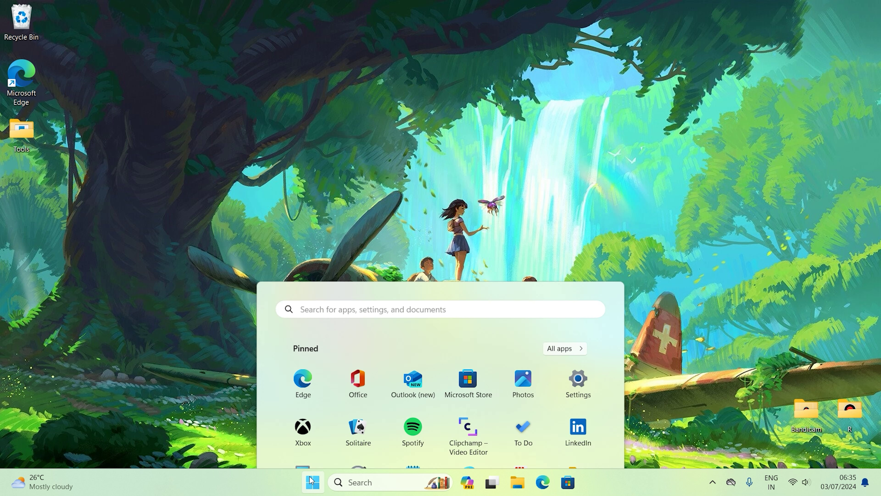
pyautogui.click(566, 160)
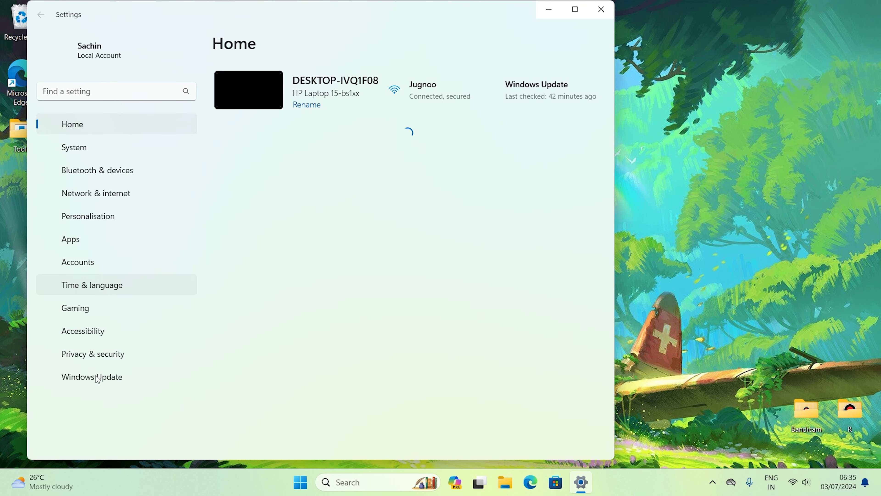
pyautogui.click(95, 376)
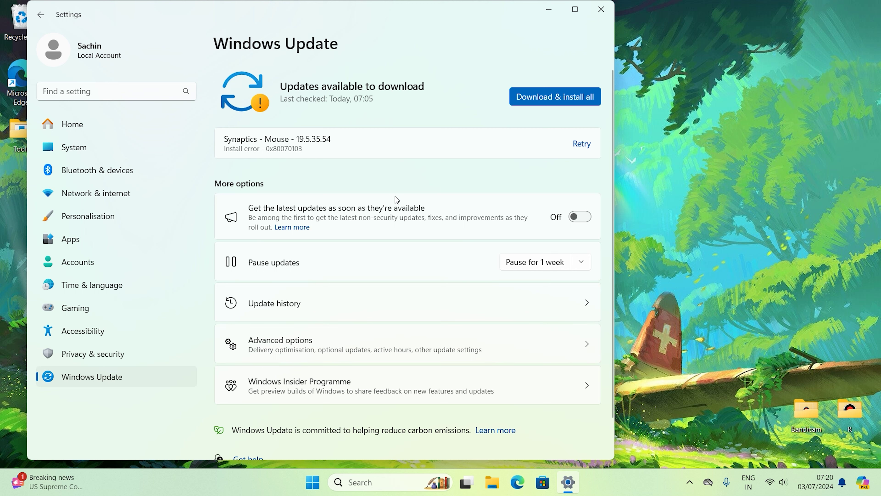
pyautogui.press('super')
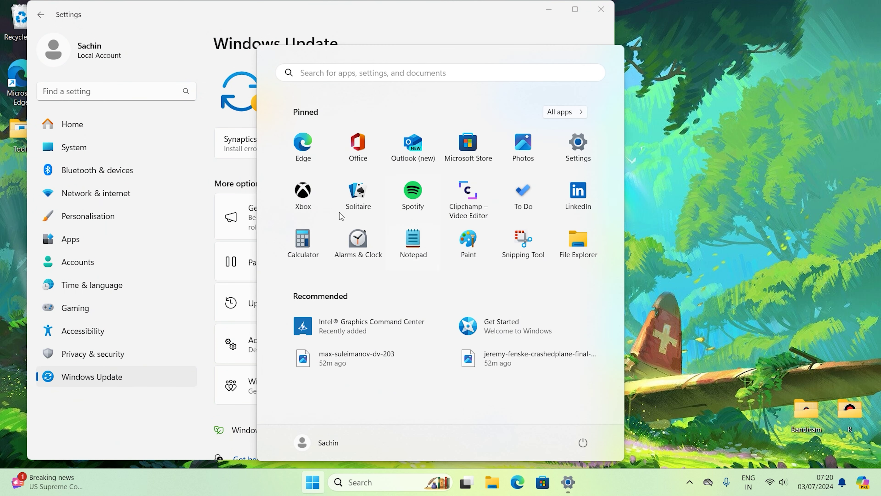
pyautogui.click(647, 343)
pyautogui.scroll(-2, 443, 168)
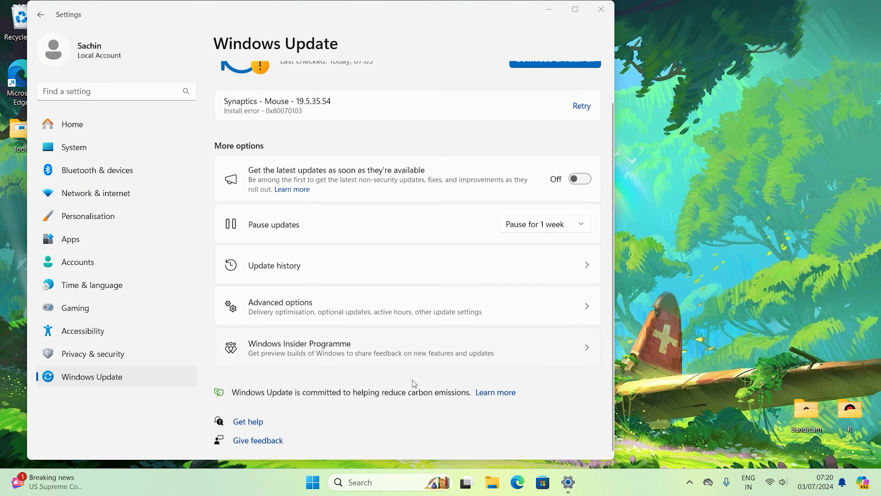
pyautogui.scroll(1, 278, 360)
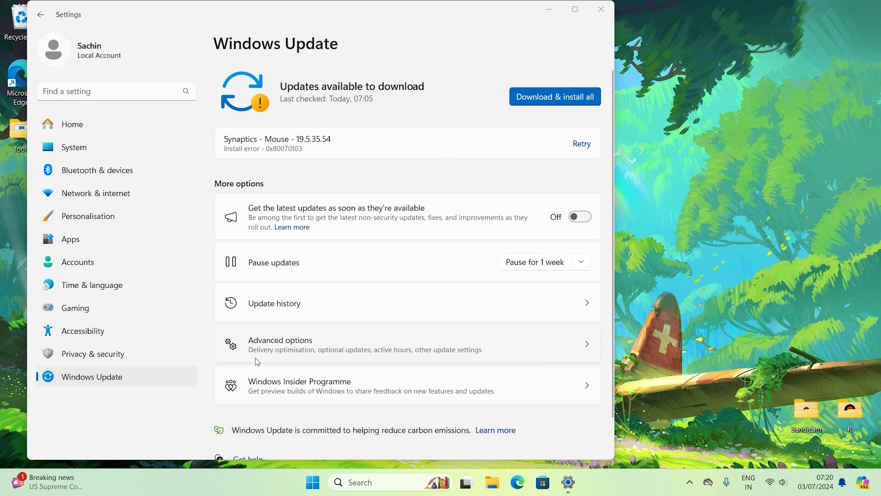
# - Examine the optional driver updates and other updates under Windows Update's advanced options, then close Settings
pyautogui.click(320, 353)
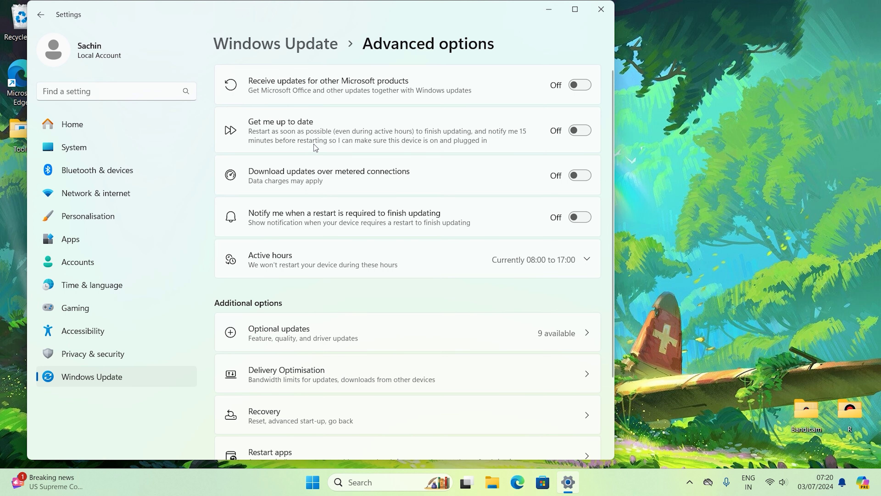
pyautogui.click(263, 337)
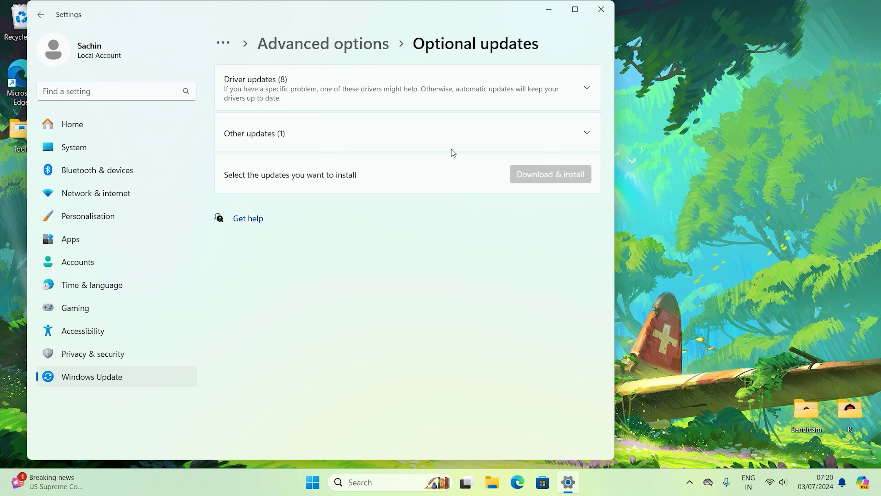
pyautogui.click(281, 97)
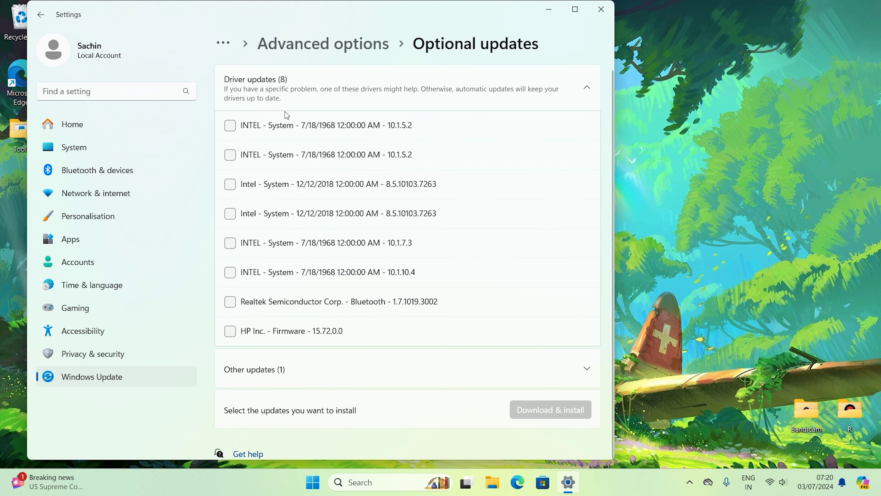
pyautogui.click(276, 367)
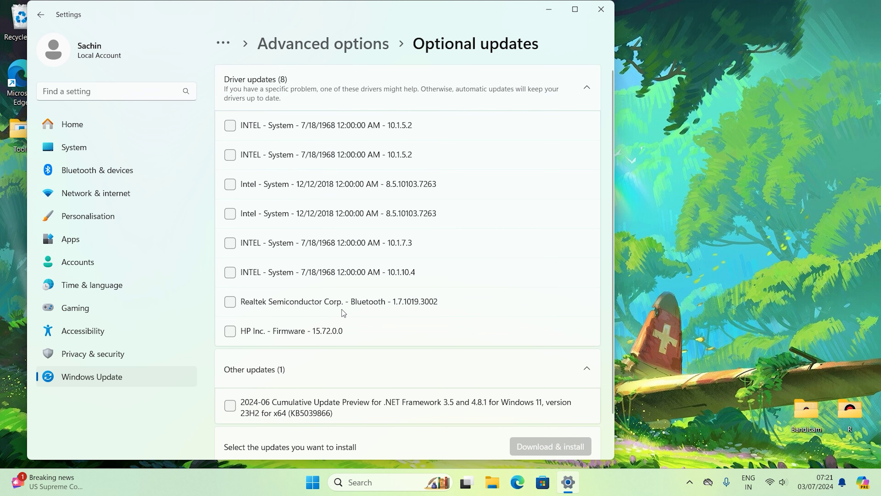
pyautogui.click(100, 142)
pyautogui.click(601, 9)
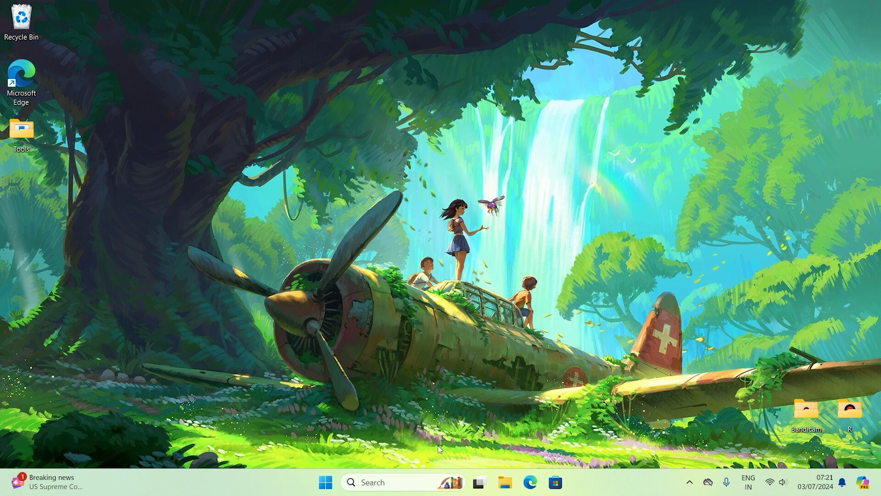
pyautogui.click(324, 483)
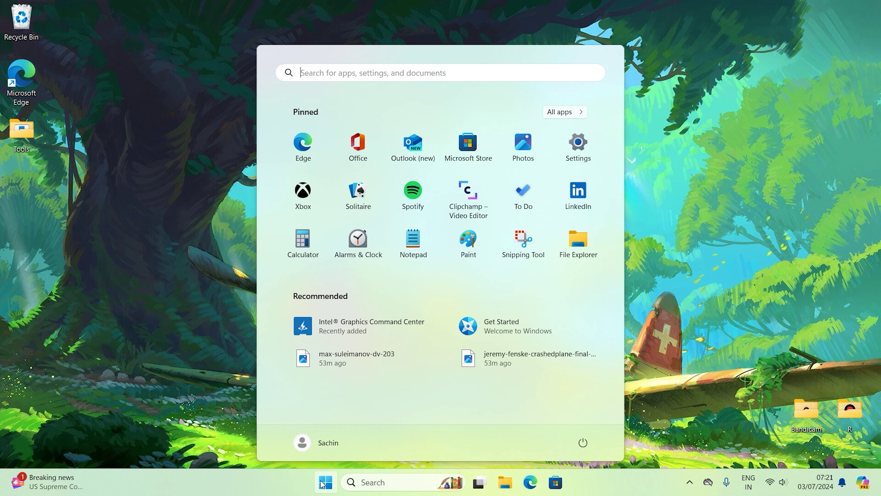
pyautogui.click(163, 271)
# - Open the Windows Softwares folder on the WD HardDisk (D:) drive in File Explorer
pyautogui.doubleClick(22, 21)
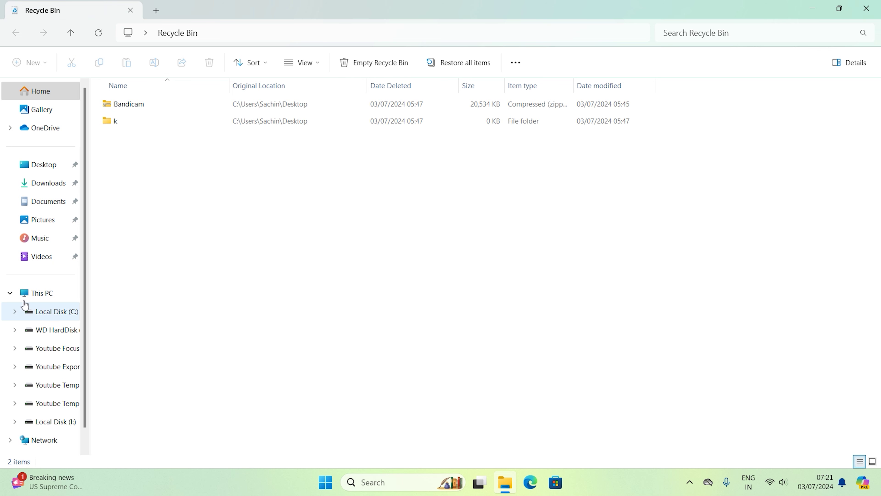
pyautogui.click(42, 294)
pyautogui.doubleClick(347, 111)
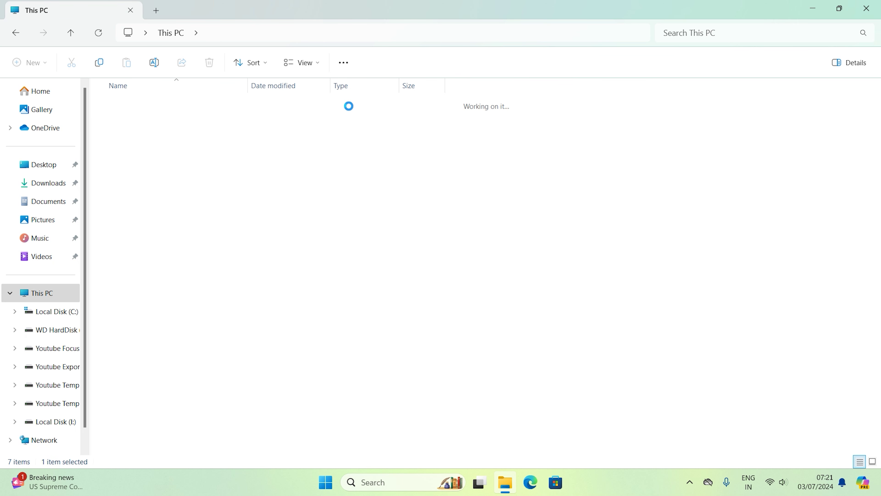
pyautogui.doubleClick(179, 275)
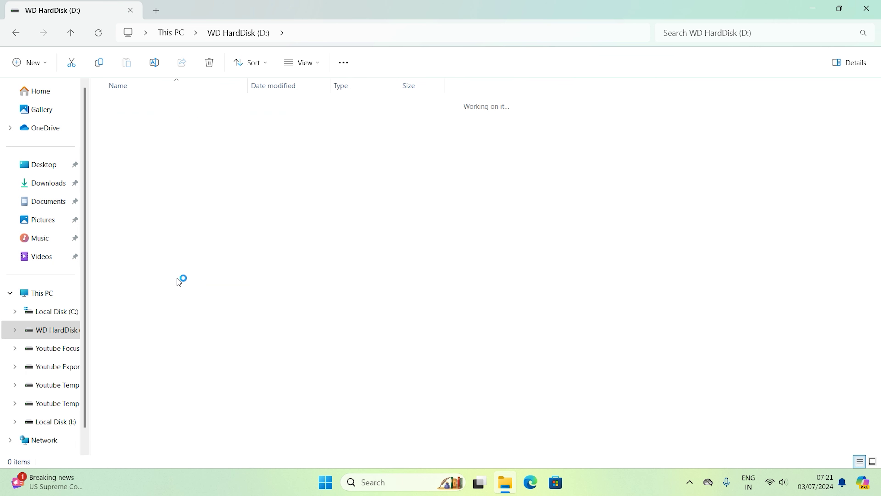
pyautogui.scroll(-5, 187, 382)
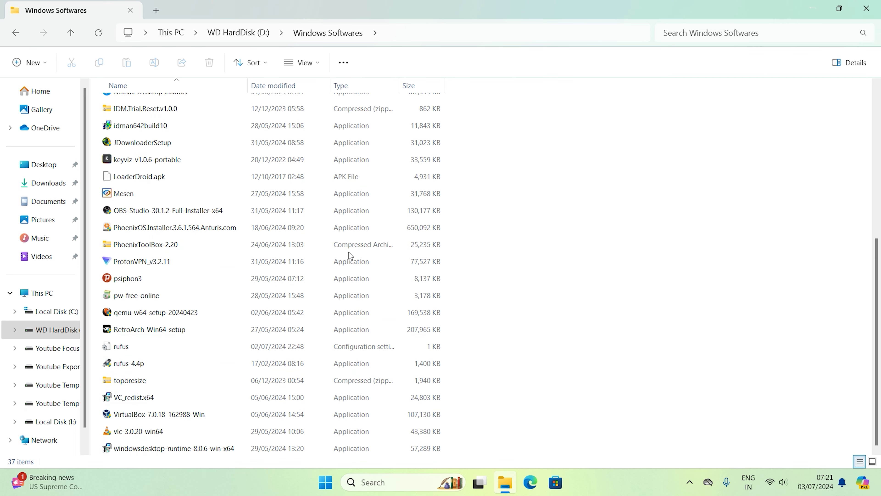
# - Look through the Windows Softwares folder and the contents of its Adobe Apps subfolder
pyautogui.click(325, 482)
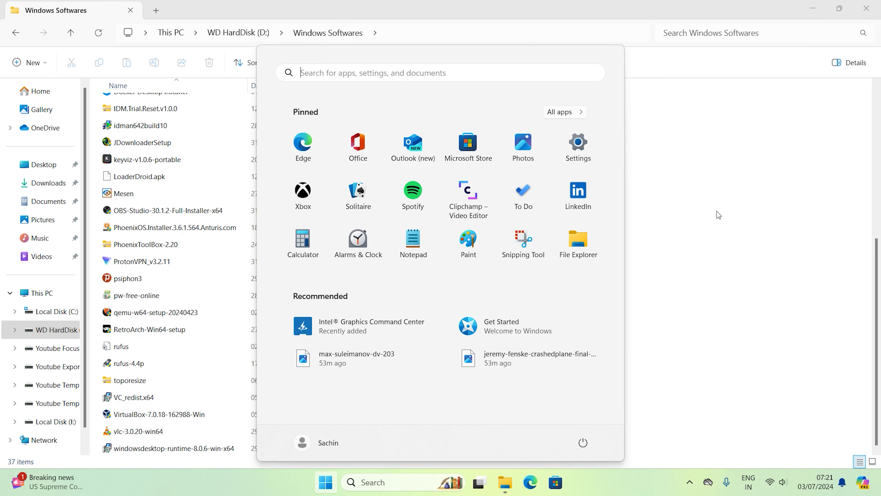
pyautogui.click(156, 431)
pyautogui.scroll(5, 211, 187)
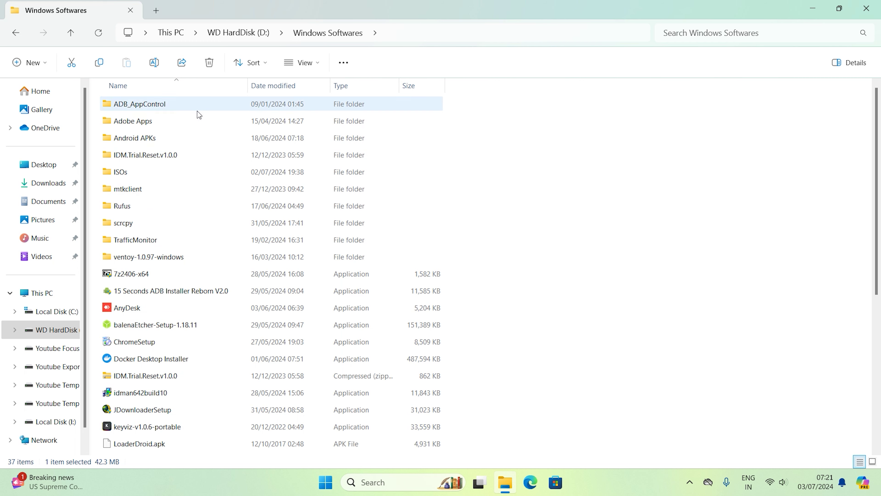
pyautogui.doubleClick(197, 118)
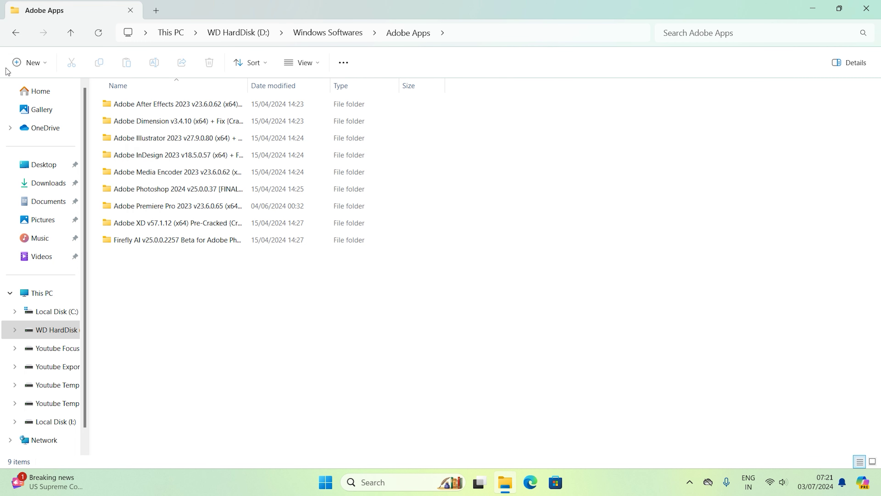
pyautogui.click(16, 33)
# - Launch the vlc-3.0.20-win64 installer from the Windows Softwares folder
pyautogui.scroll(-6, 390, 427)
pyautogui.click(323, 329)
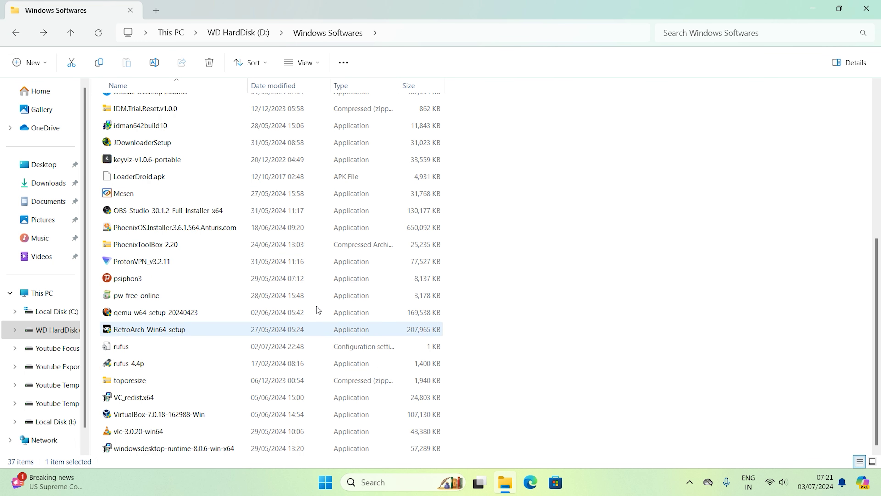
pyautogui.doubleClick(320, 342)
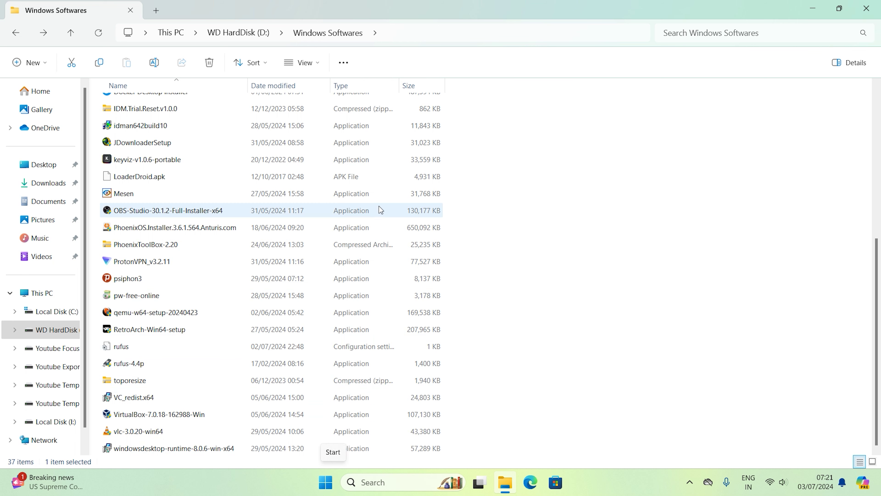
pyautogui.doubleClick(151, 434)
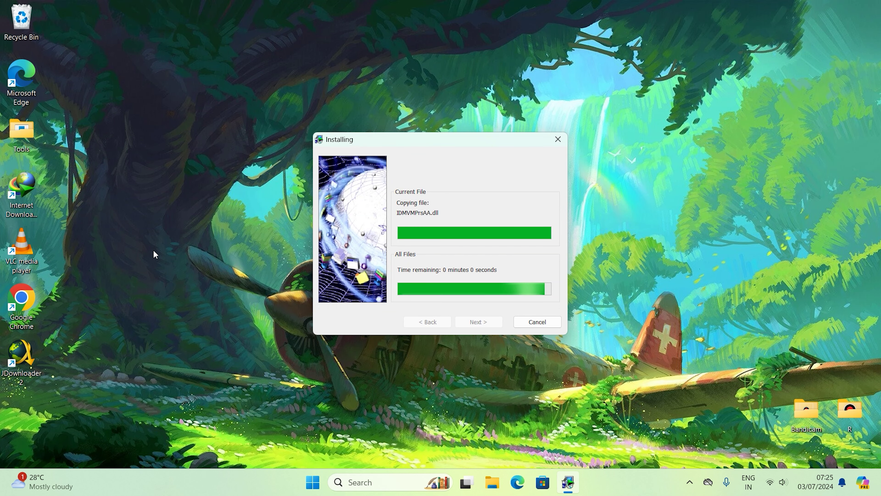
# - Move the Internet Download Manager installer window aside on the desktop
pyautogui.moveTo(430, 146); pyautogui.dragTo(543, 169)
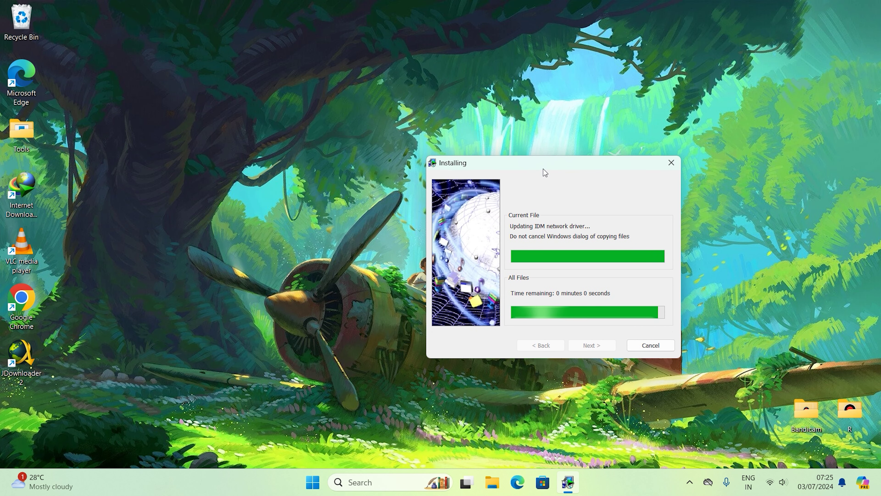
# - Complete the Internet Download Manager installation
pyautogui.click(592, 345)
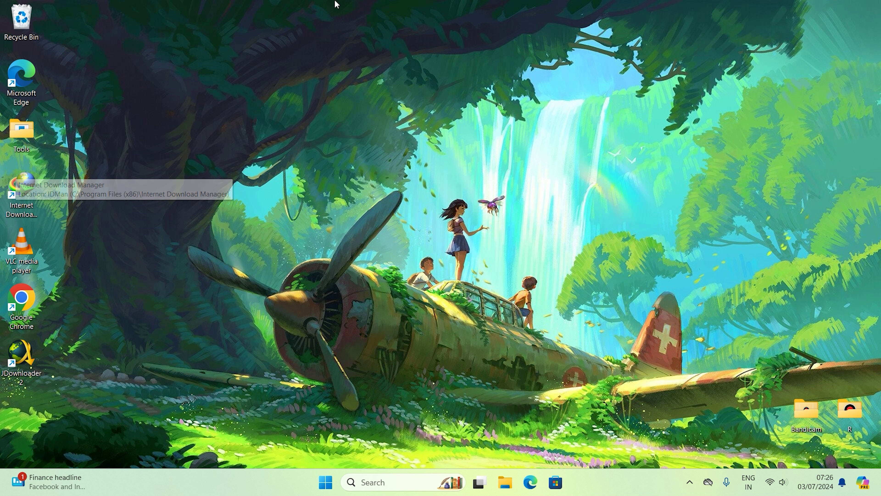
pyautogui.moveTo(478, 4)
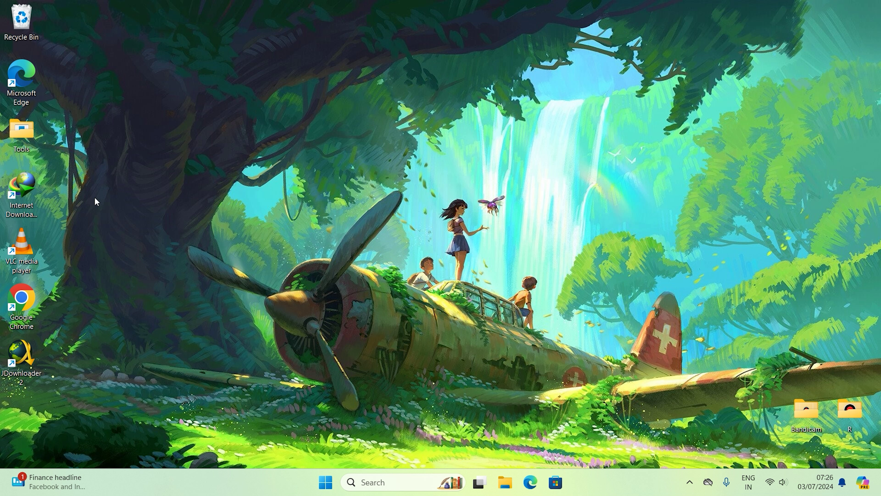
# - Check the Start menu's pinned and recommended sections for the newly installed programs
pyautogui.moveTo(94, 198); pyautogui.dragTo(104, 399)
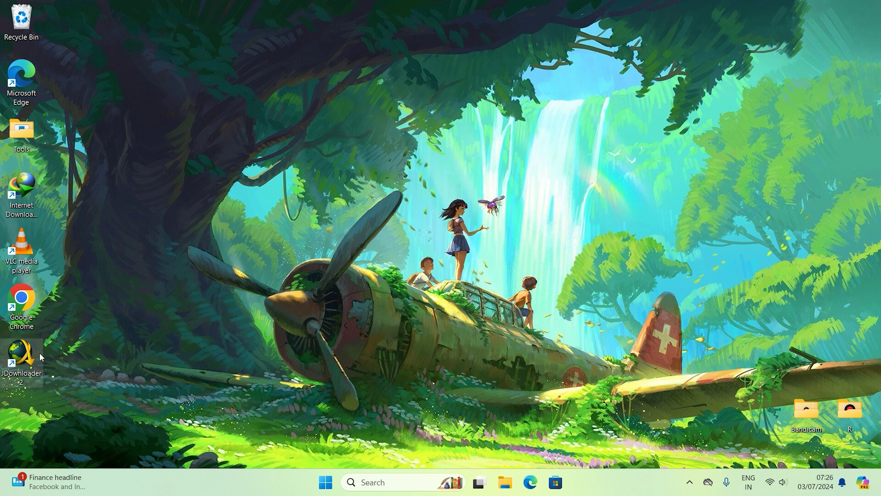
pyautogui.click(325, 482)
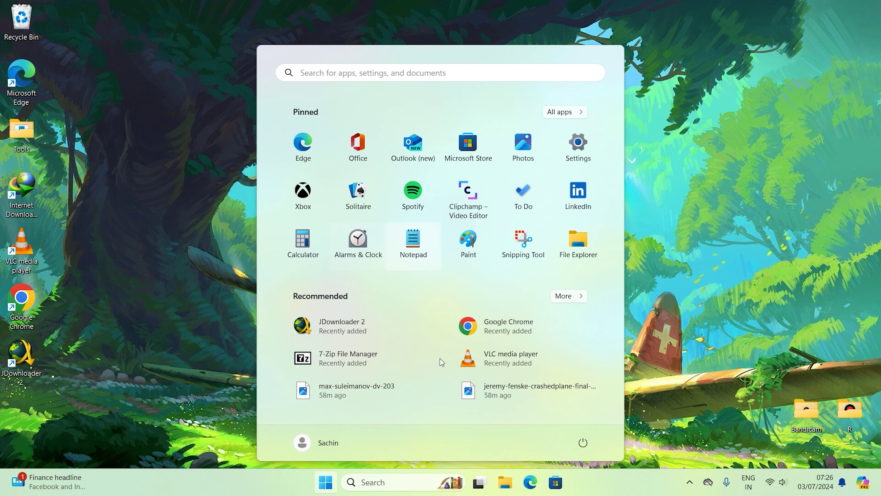
pyautogui.click(698, 224)
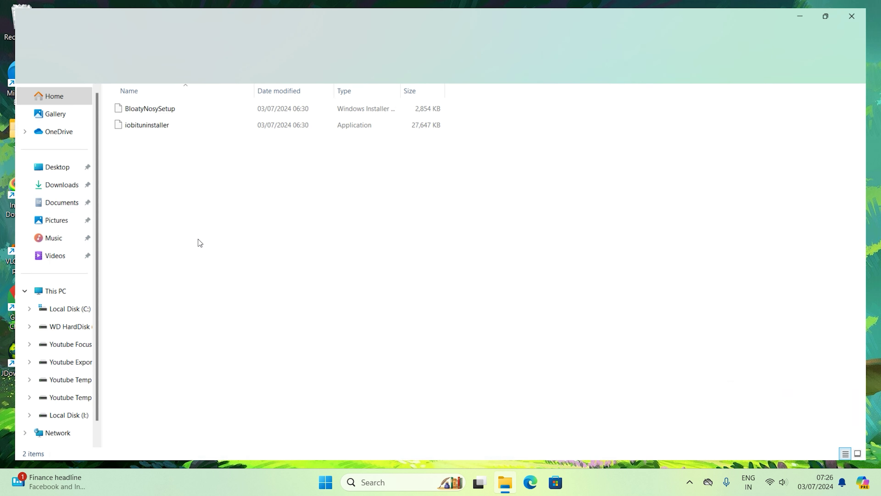
# - Install BloatyNosy using BloatyNosySetup from the desktop Tools folder, accepting the default setup options
pyautogui.moveTo(222, 4); pyautogui.dragTo(410, 99)
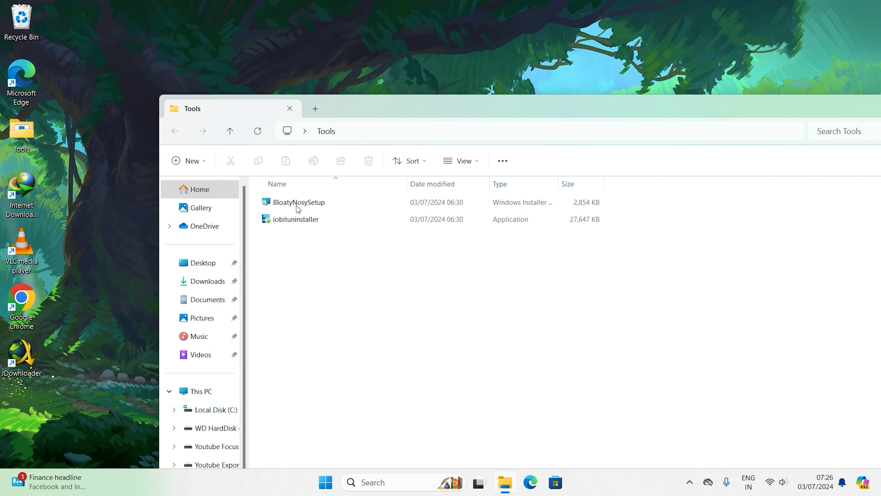
pyautogui.doubleClick(278, 201)
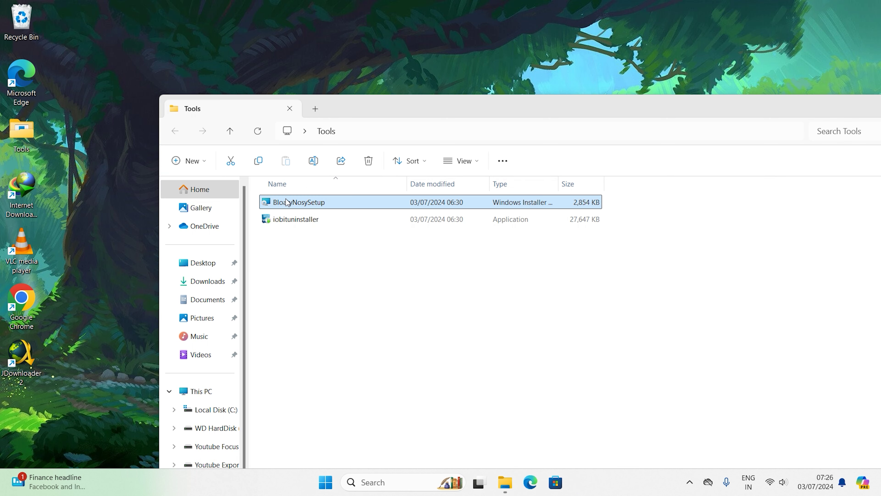
pyautogui.moveTo(760, 104); pyautogui.dragTo(341, 335)
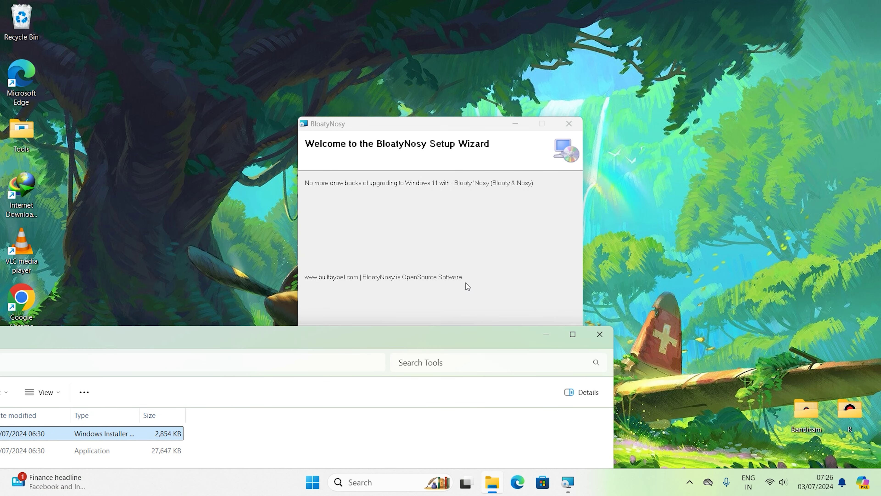
pyautogui.click(547, 337)
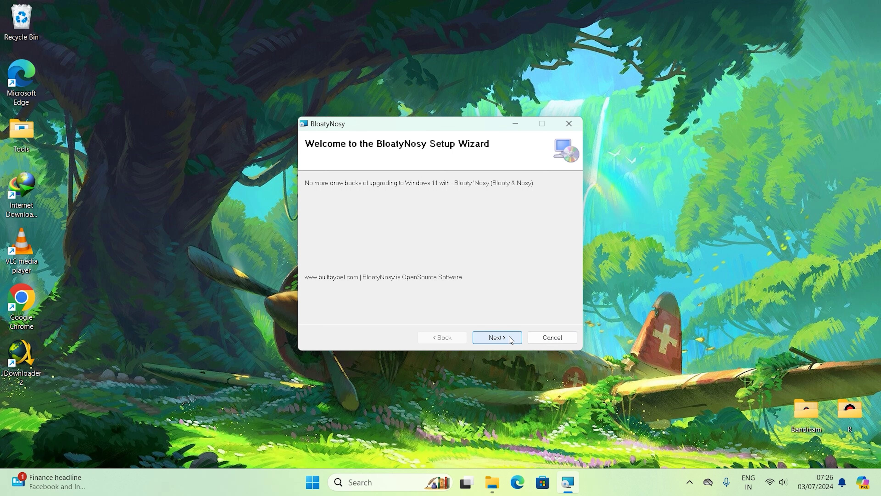
pyautogui.click(509, 337)
pyautogui.click(509, 337)
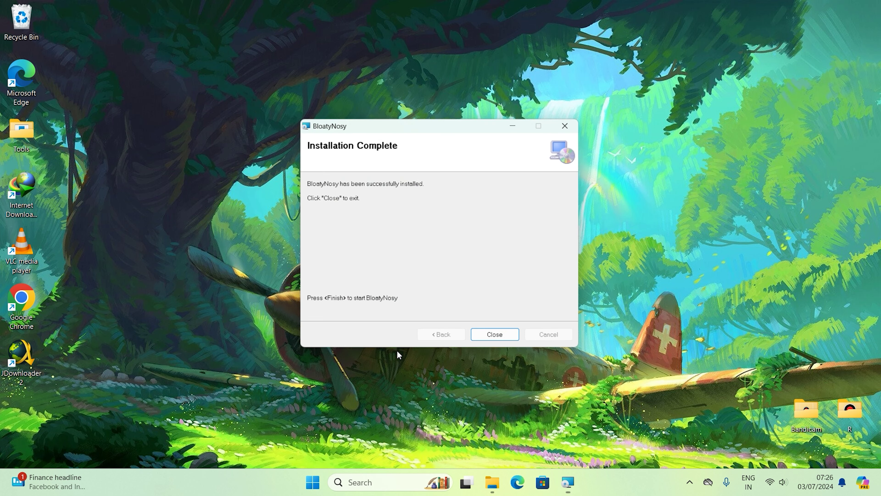
pyautogui.click(497, 337)
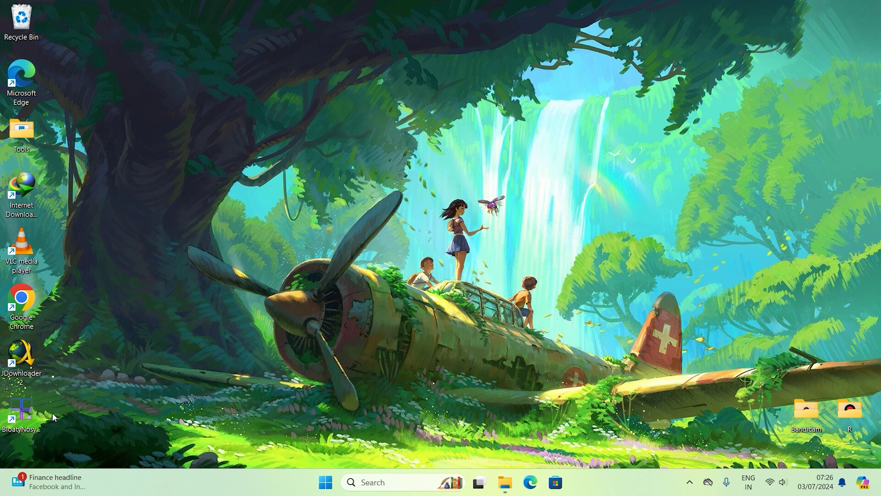
# - Open BloatyNosy and analyze Windows 11 for potential issues in all categories
pyautogui.doubleClick(32, 407)
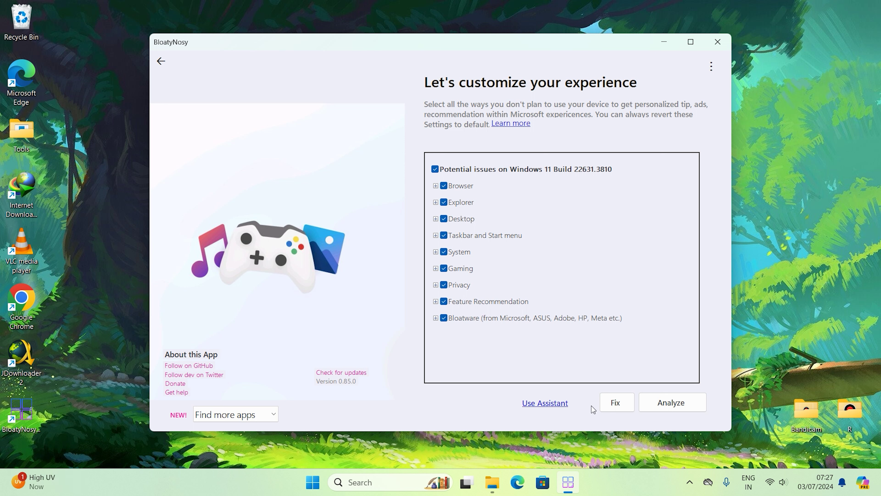
pyautogui.click(686, 406)
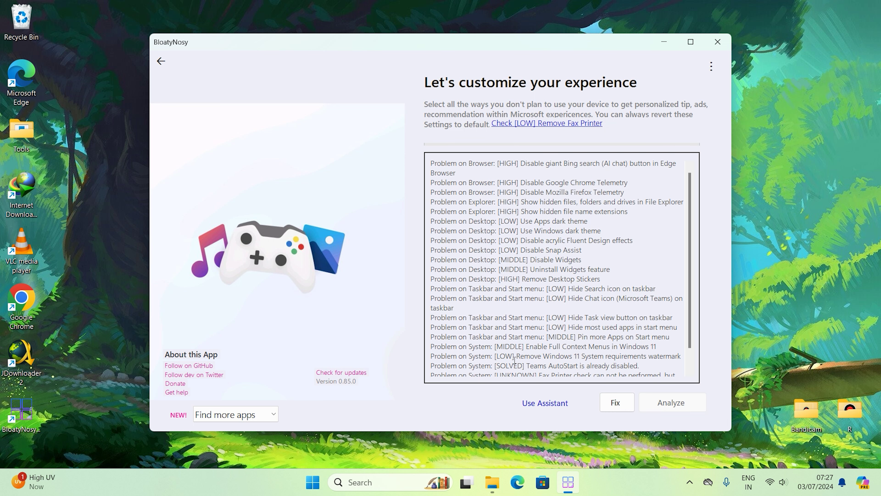
# - Apply the selected BloatyNosy fixes and agree to the winget source agreement terms
pyautogui.click(621, 405)
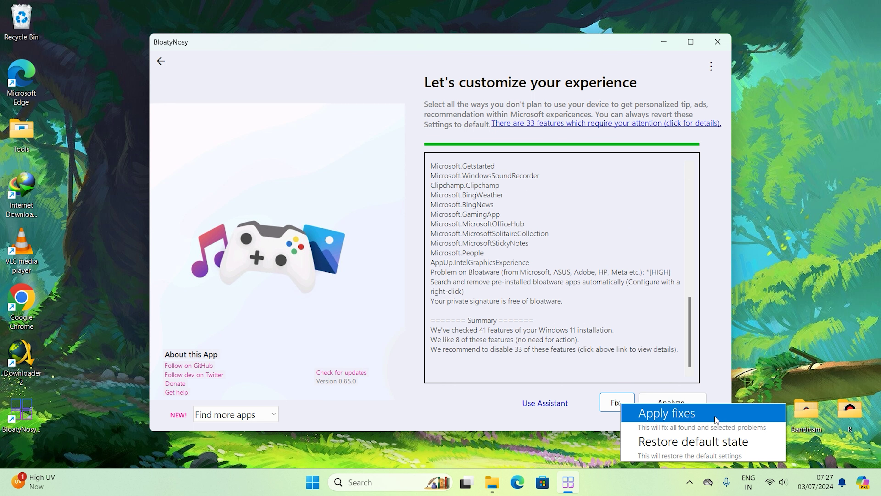
pyautogui.click(690, 418)
pyautogui.click(439, 282)
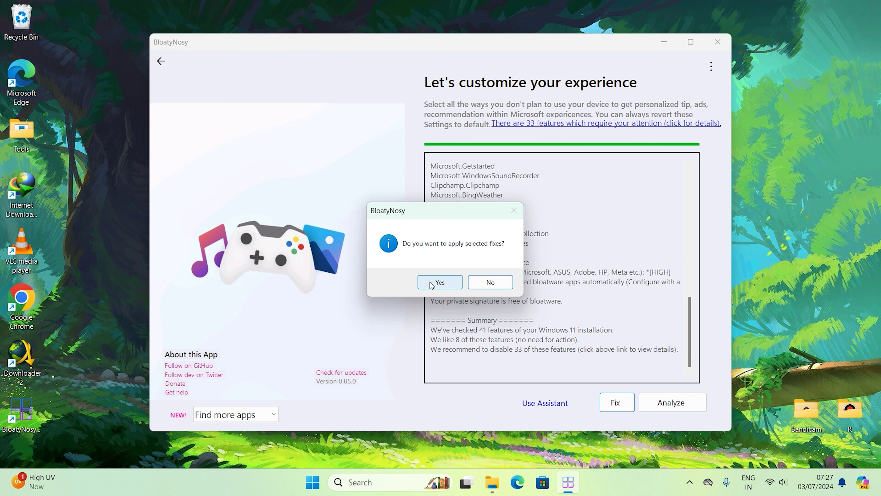
pyautogui.write('yes')
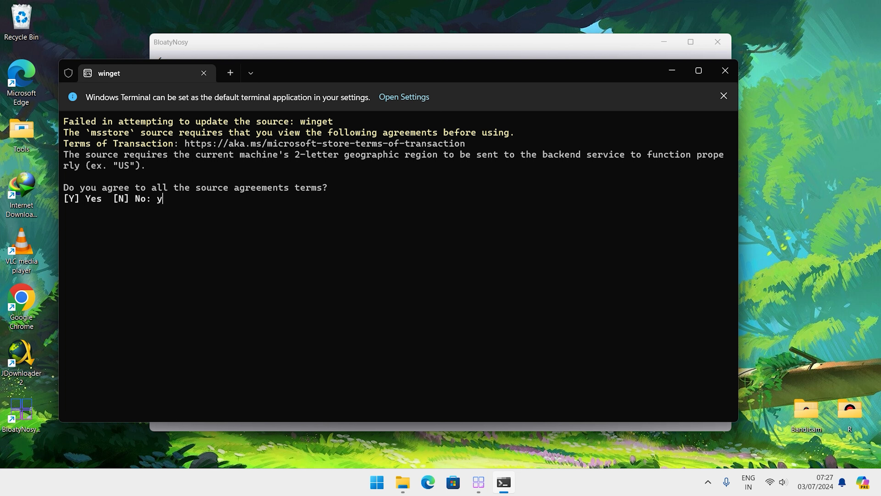
pyautogui.press('Return')
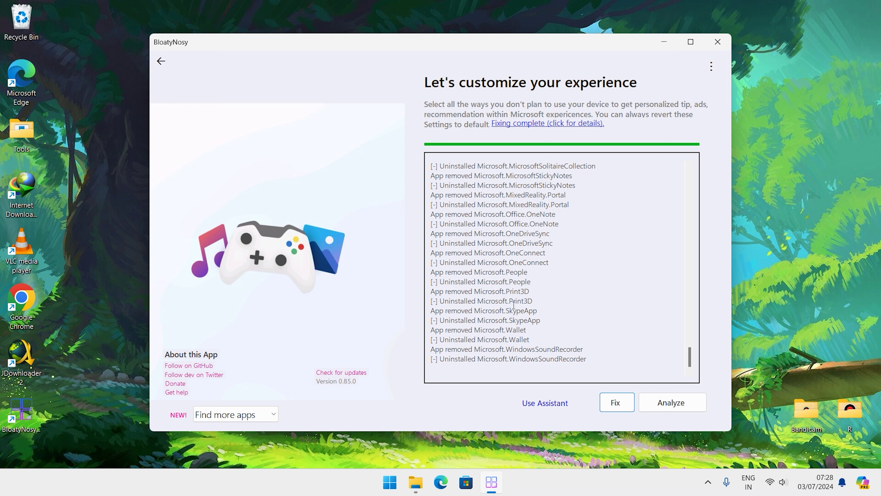
# - Review the fixing log and the detailed list of fixed features, and close BloatyNosy
pyautogui.scroll(1, 514, 305)
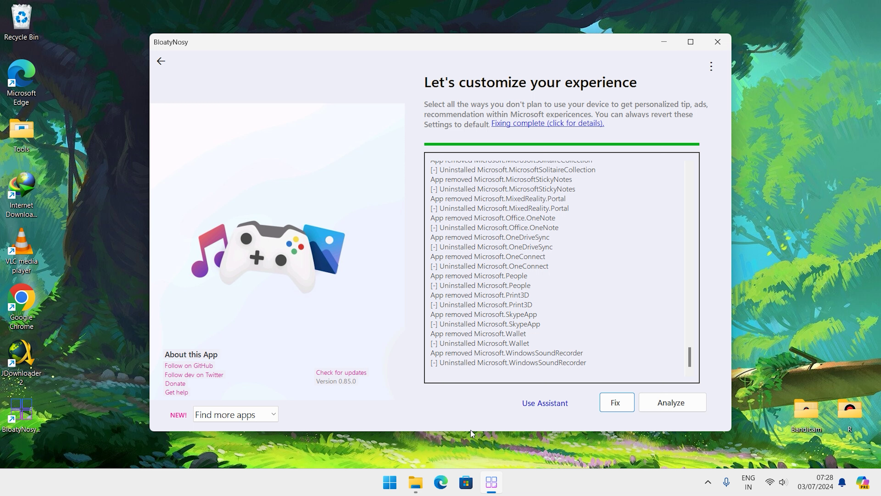
pyautogui.click(536, 125)
pyautogui.scroll(-10, 486, 329)
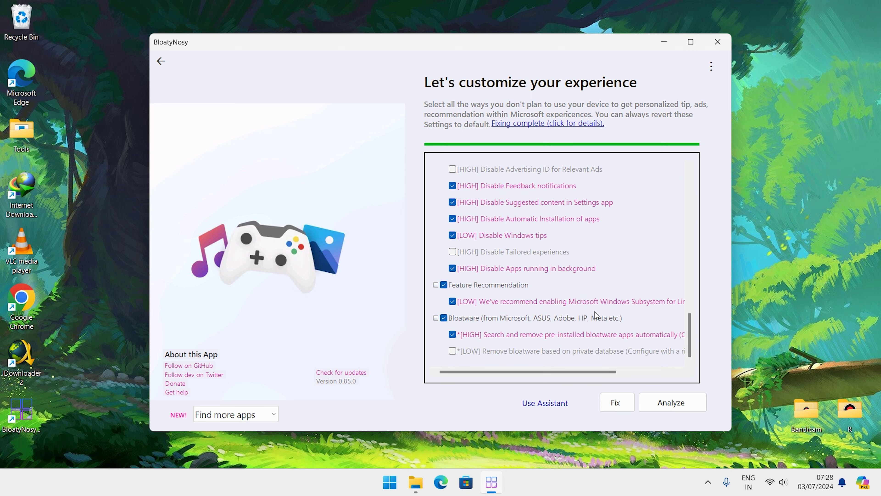
pyautogui.scroll(5, 595, 312)
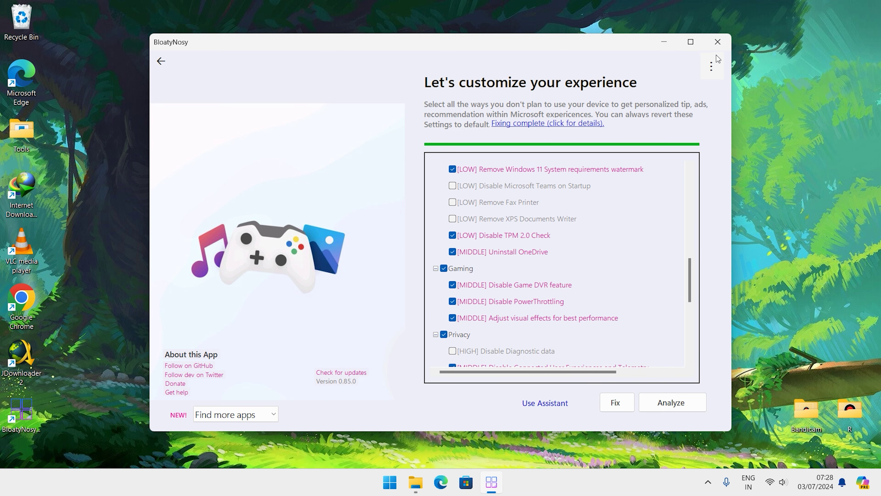
pyautogui.click(716, 42)
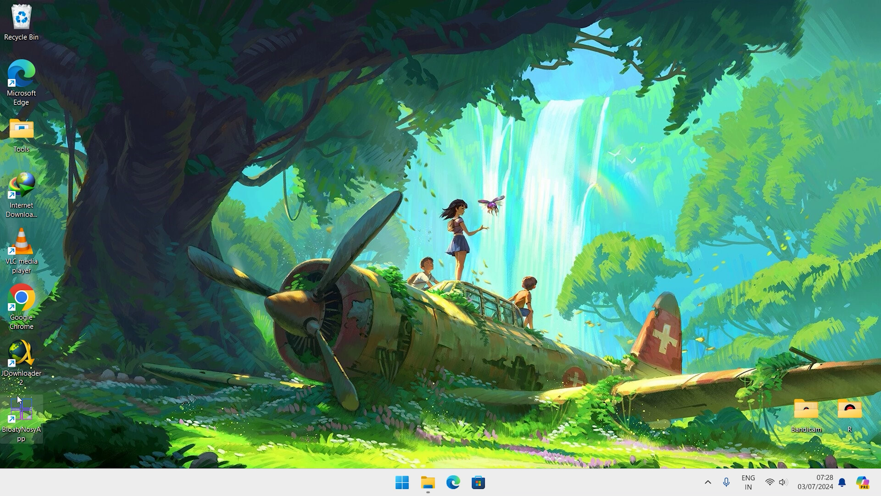
# - Look through the Start menu's pinned apps and full app list to see which apps remain
pyautogui.click(402, 482)
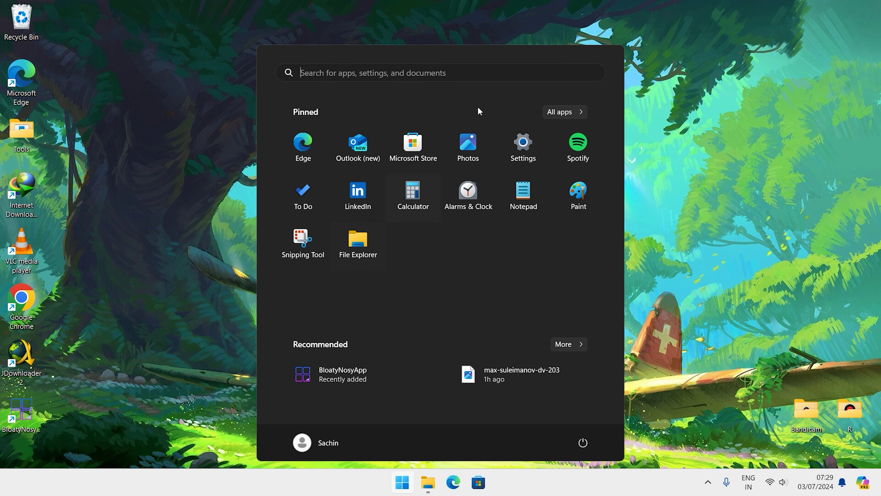
pyautogui.click(563, 115)
pyautogui.scroll(-15, 453, 242)
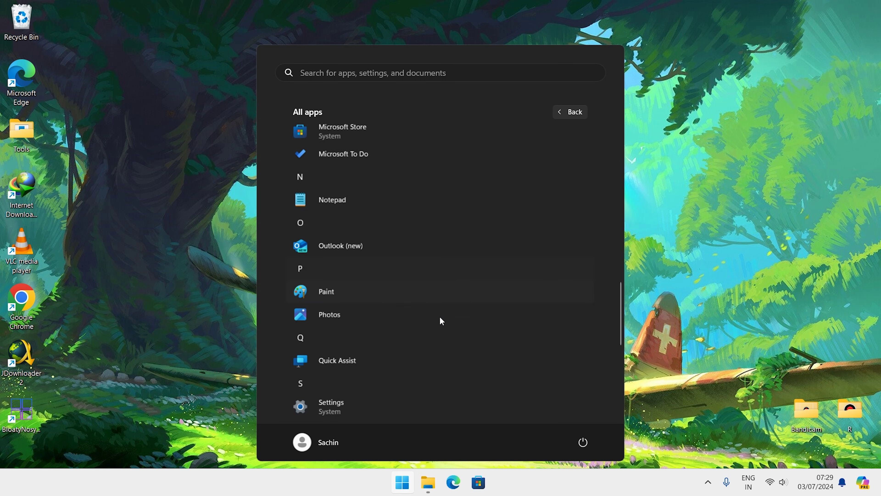
pyautogui.click(549, 487)
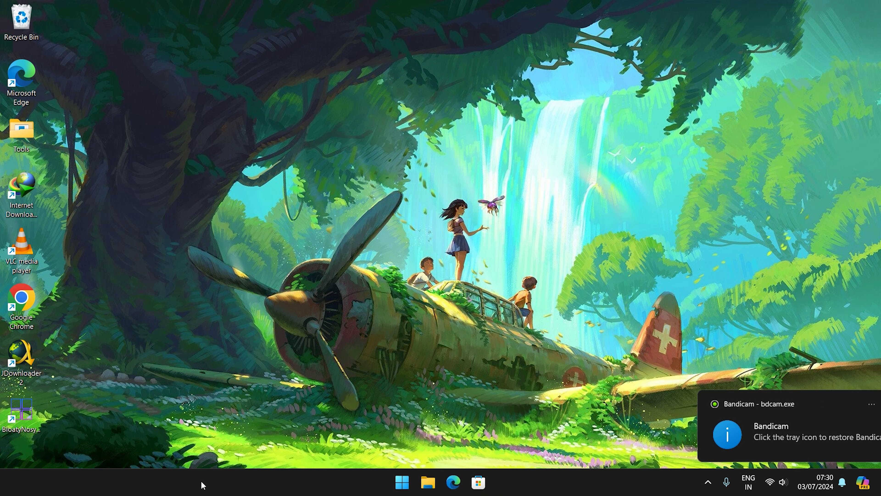
# - Examine the Start menu and the desktop context menu, including its New and View options
pyautogui.click(858, 404)
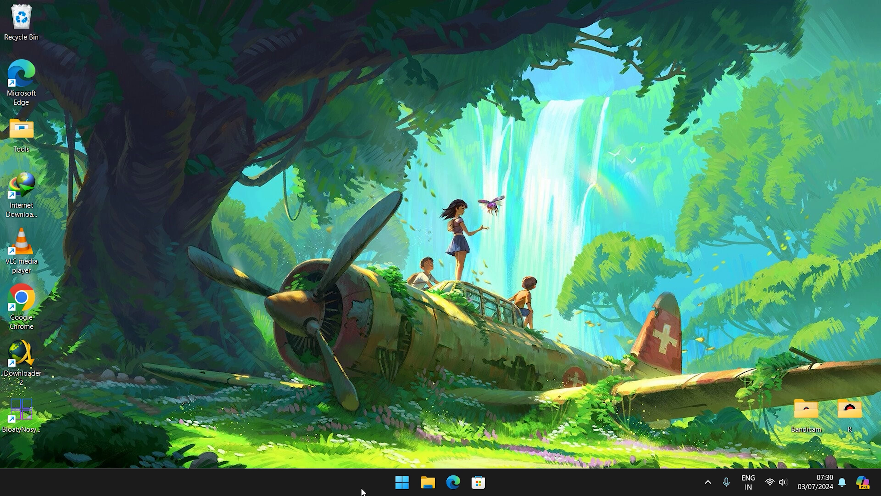
pyautogui.click(402, 482)
pyautogui.click(742, 196)
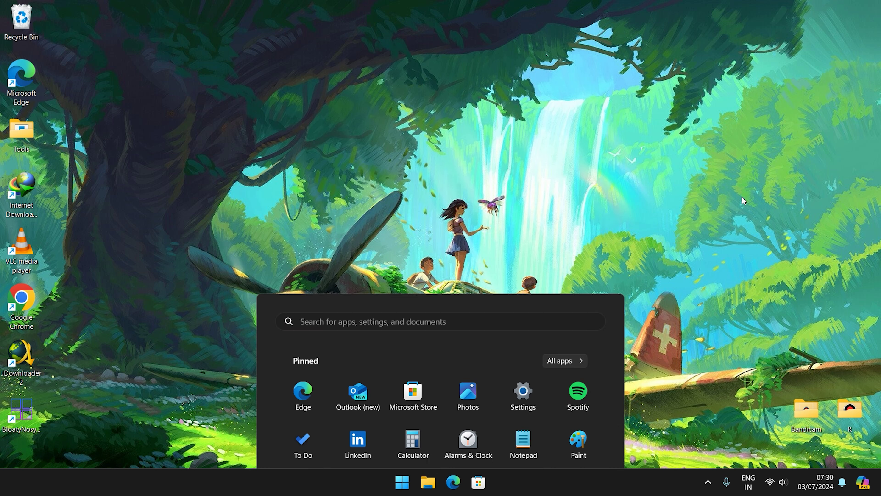
pyautogui.rightClick(741, 196)
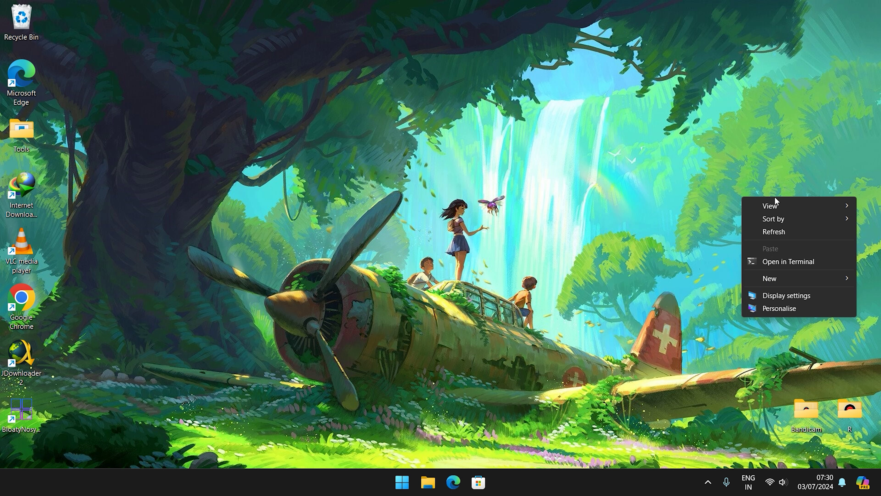
pyautogui.click(487, 258)
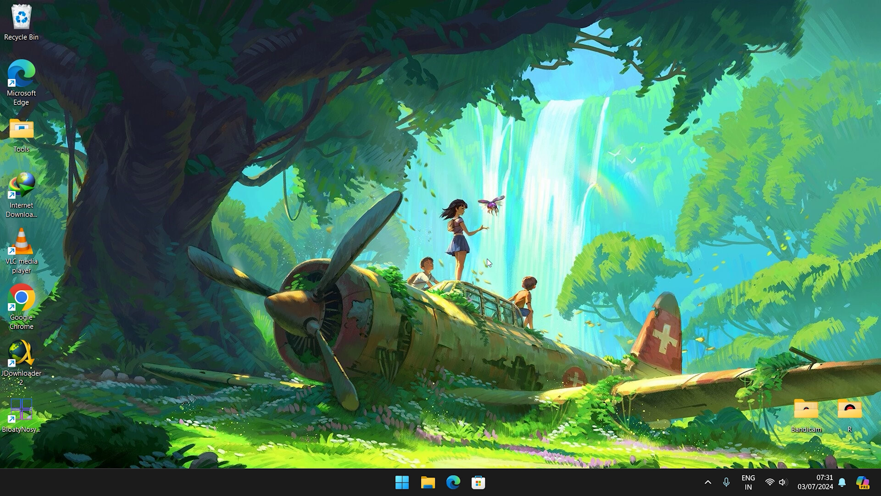
pyautogui.rightClick(488, 259)
pyautogui.click(488, 259)
pyautogui.rightClick(488, 259)
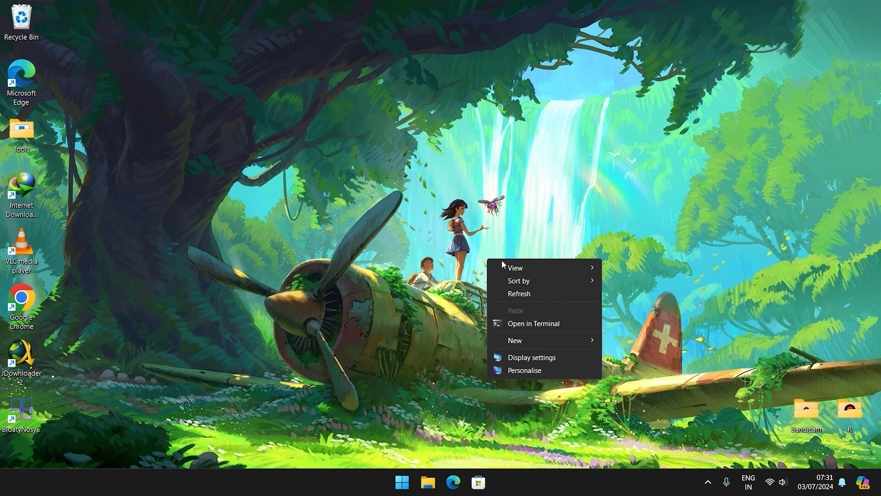
pyautogui.moveTo(536, 341)
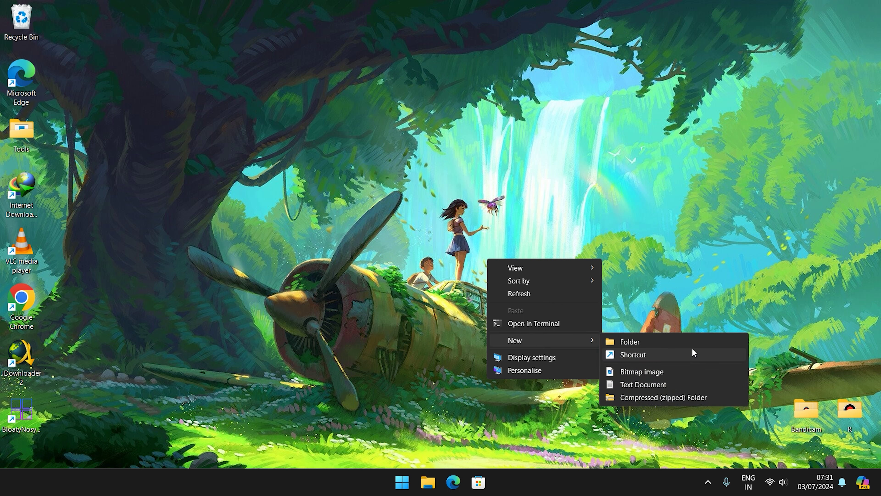
pyautogui.moveTo(506, 268)
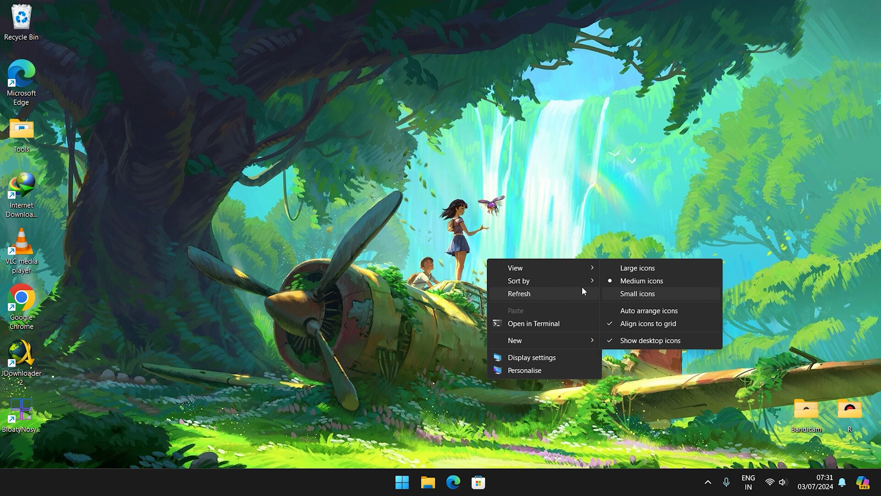
pyautogui.click(409, 258)
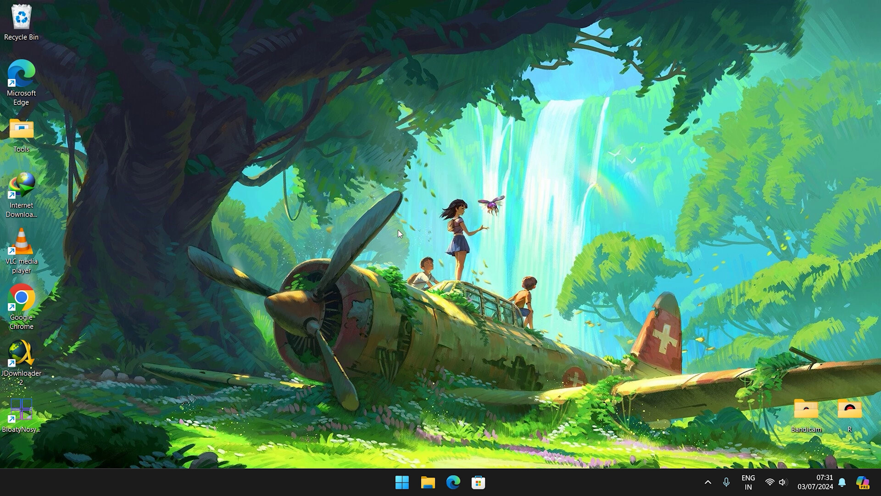
# - Open the desktop Tools folder and launch iobituninstaller.exe
pyautogui.doubleClick(22, 141)
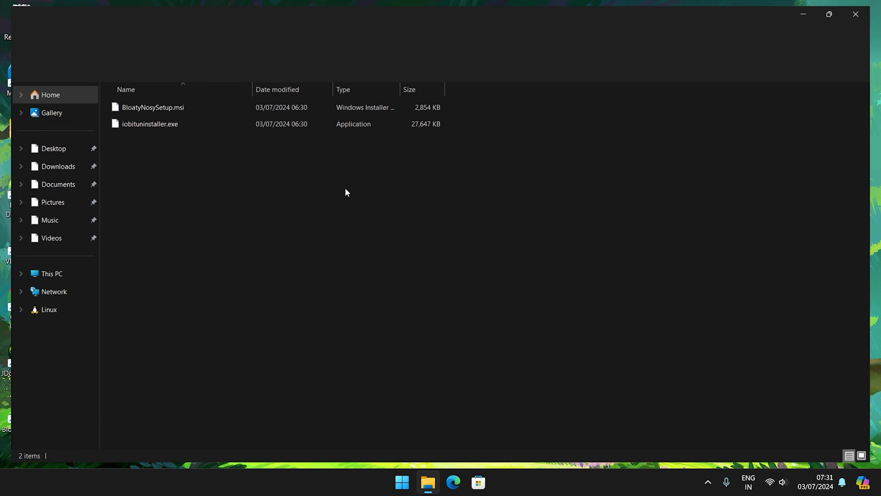
pyautogui.click(114, 105)
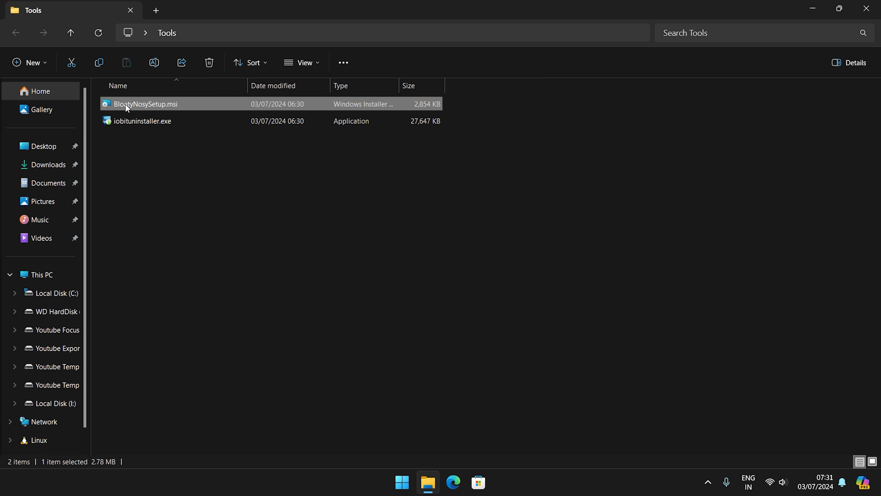
pyautogui.click(118, 124)
pyautogui.doubleClick(117, 123)
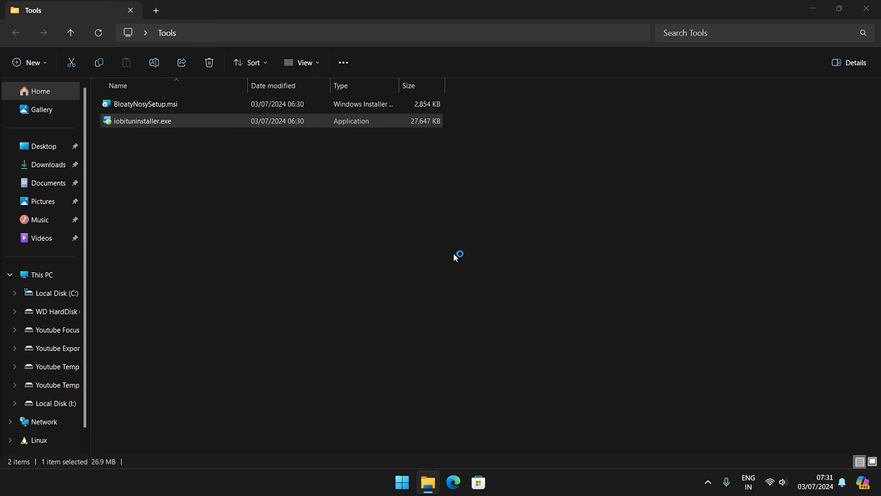
# - Minimize the Tools folder window, choose the custom IObit Uninstaller installation, and disable loading IObit Uninstaller Monitor at Windows startup
pyautogui.click(840, 9)
pyautogui.click(809, 8)
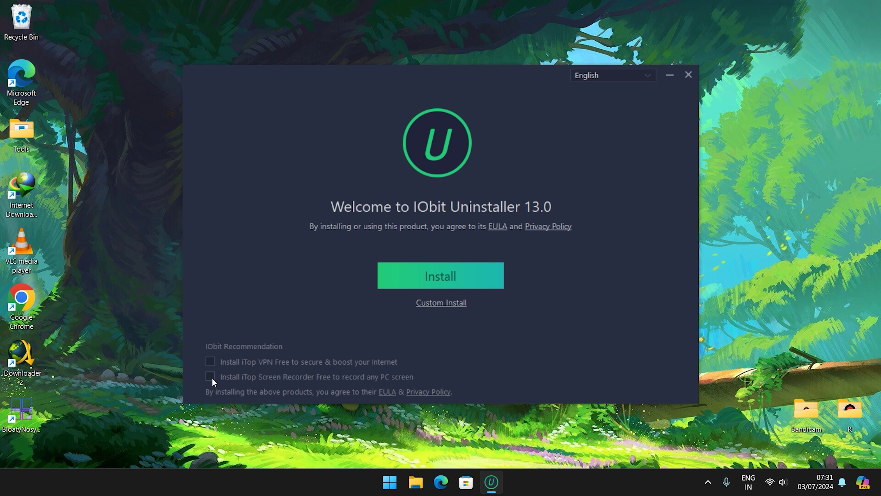
pyautogui.click(447, 303)
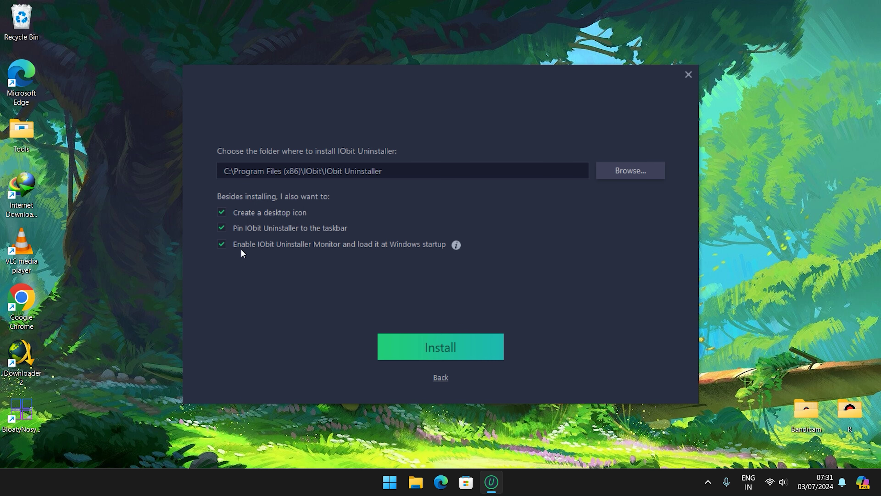
pyautogui.click(222, 245)
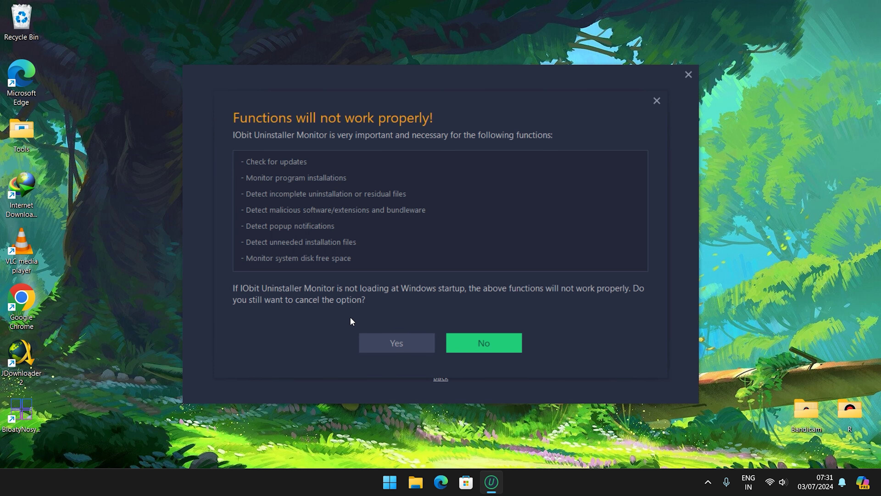
pyautogui.click(382, 347)
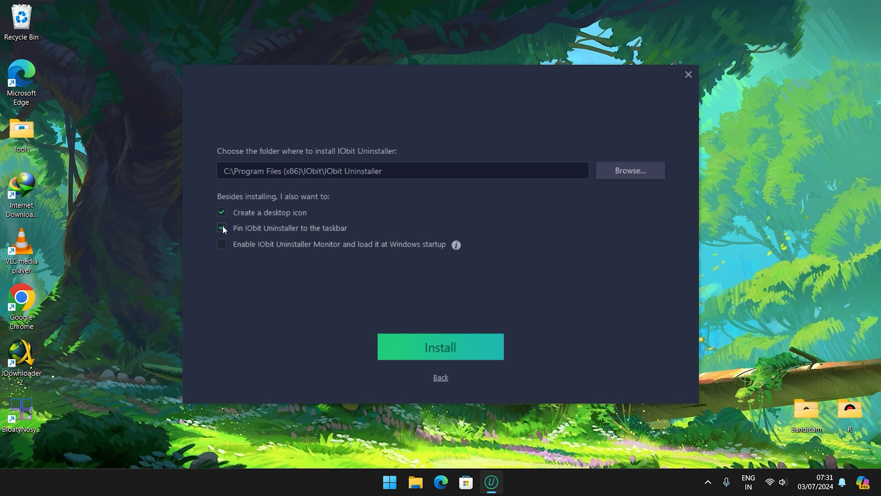
# - Install IObit Uninstaller, decline the iTop Easy Desktop offer, and finish the setup
pyautogui.click(443, 352)
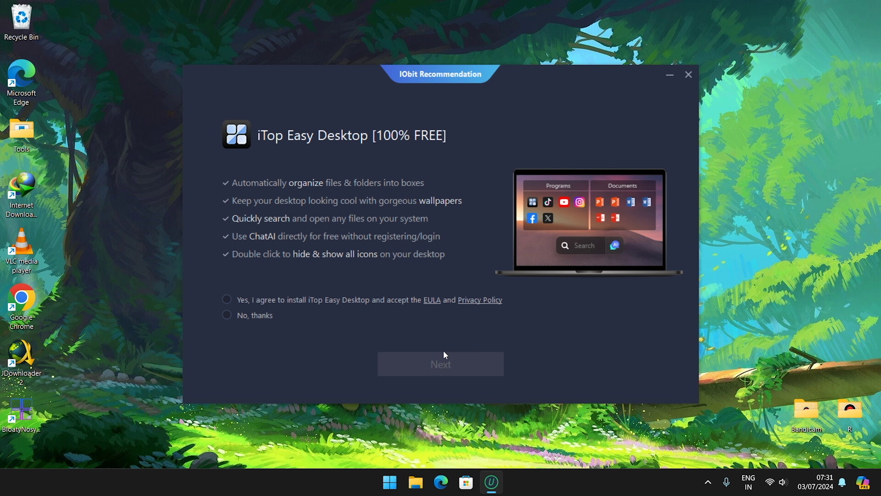
pyautogui.click(241, 318)
pyautogui.click(474, 373)
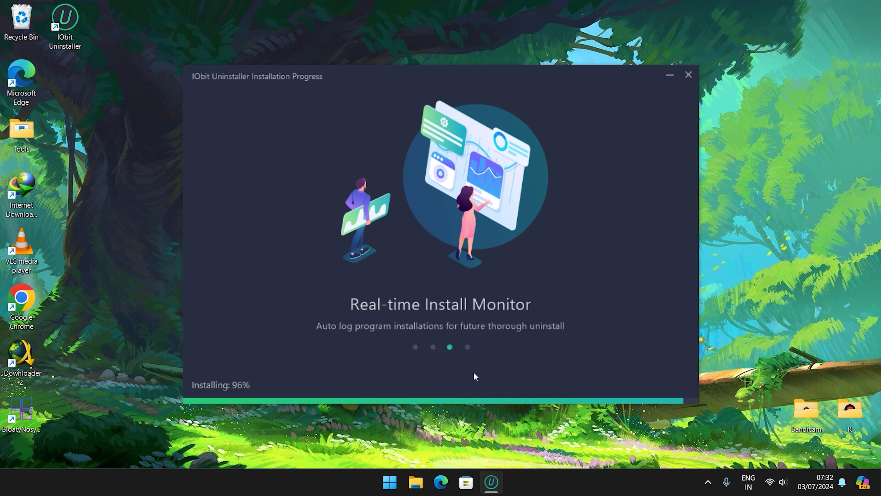
pyautogui.click(384, 342)
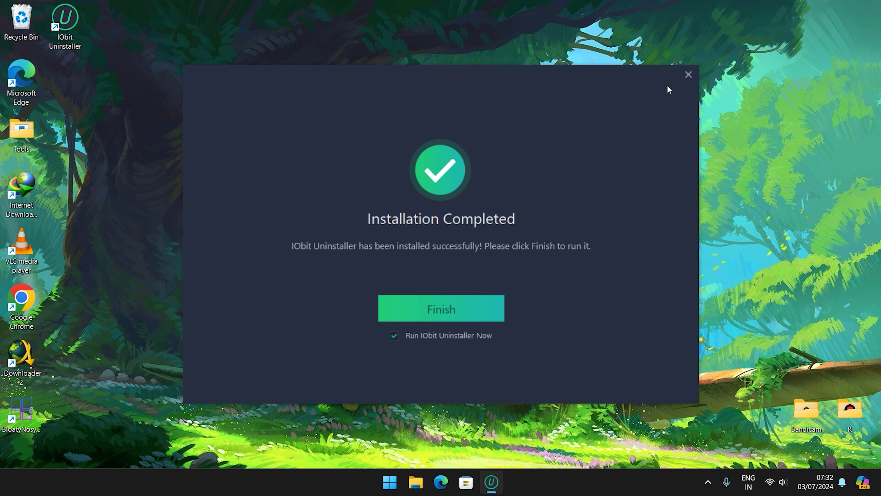
pyautogui.click(419, 310)
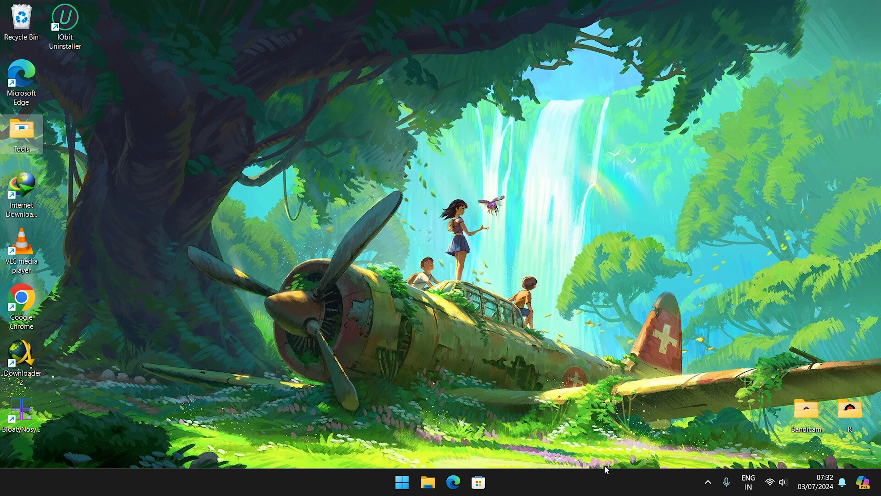
# - Open IObit Uninstaller from the desktop and look through its list of Windows Apps
pyautogui.doubleClick(72, 41)
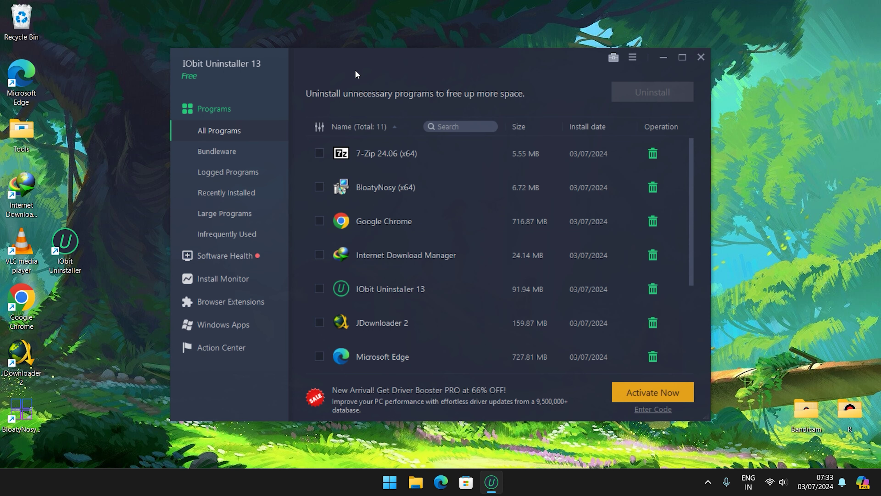
pyautogui.click(228, 324)
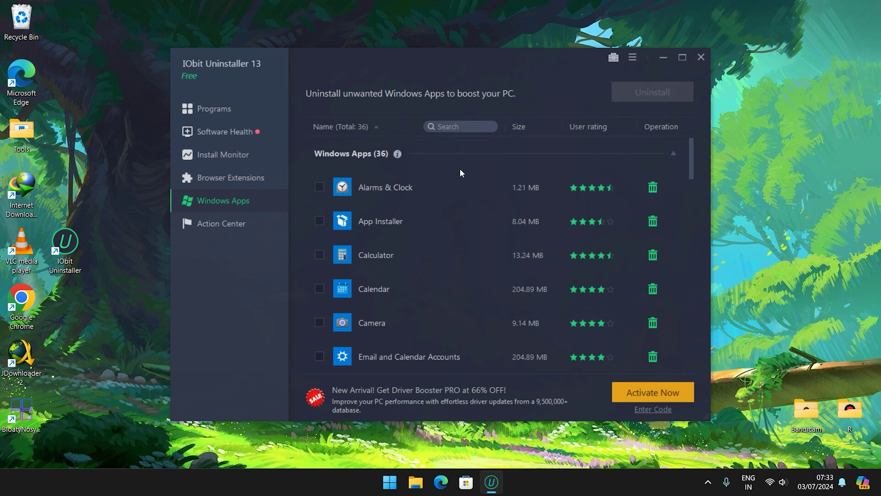
pyautogui.scroll(-10, 380, 186)
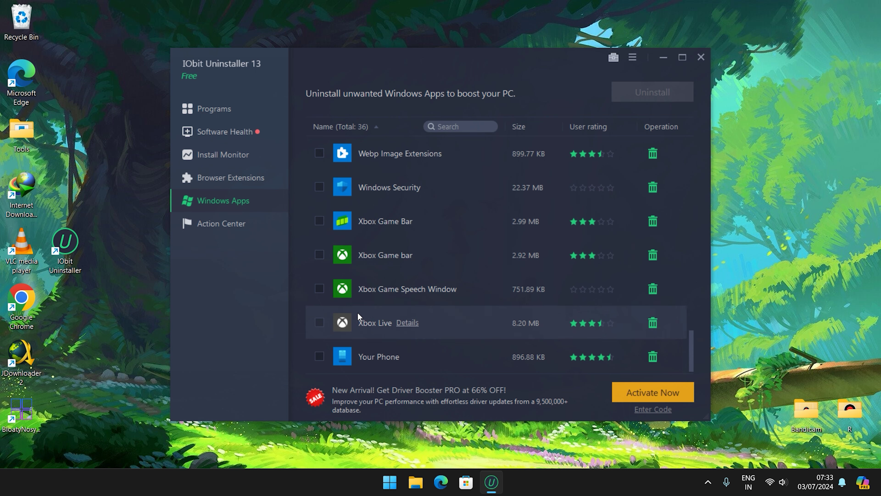
pyautogui.scroll(10, 333, 348)
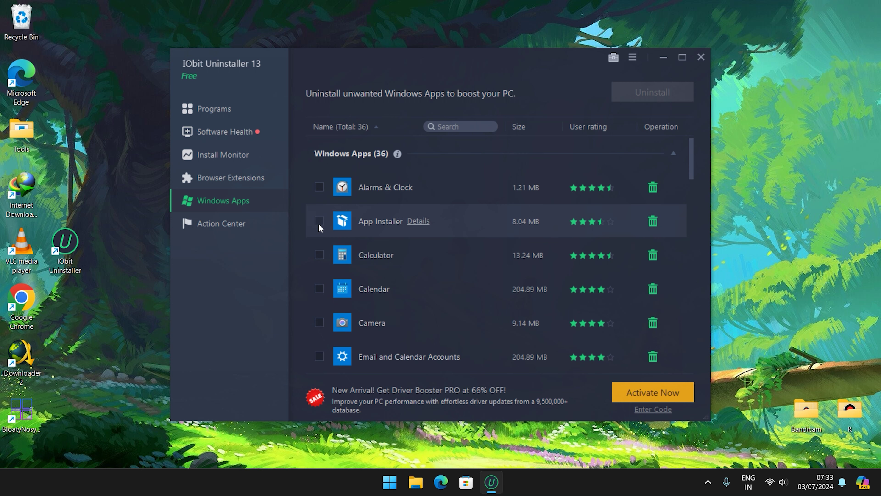
# - Select Alarms & Clock, App Installer, Feedback Hub and Films & TV in the Windows Apps list for uninstalling
pyautogui.click(319, 188)
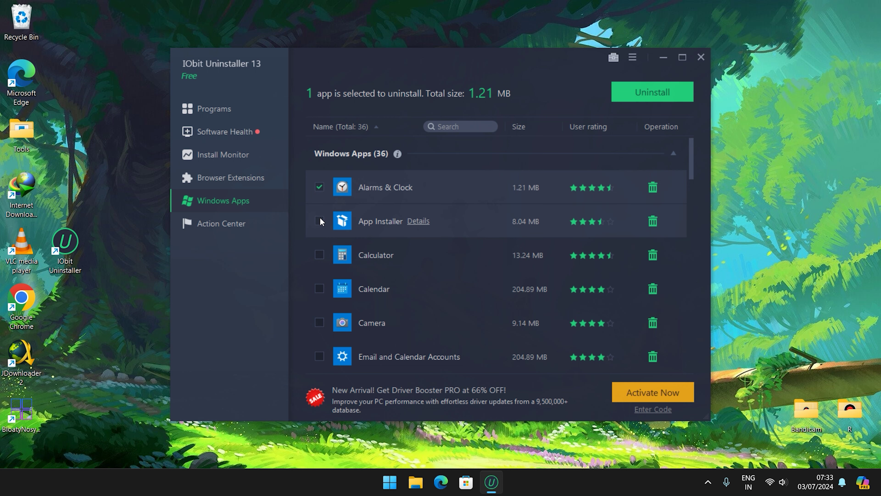
pyautogui.click(390, 481)
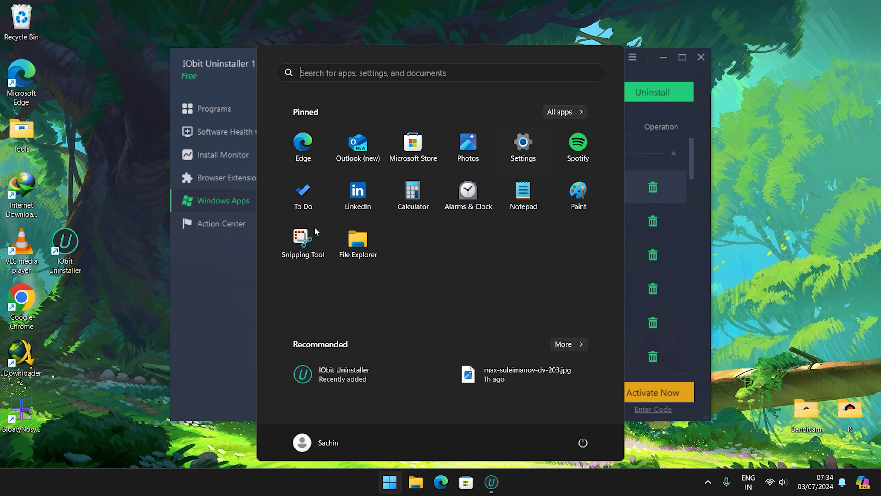
pyautogui.click(190, 291)
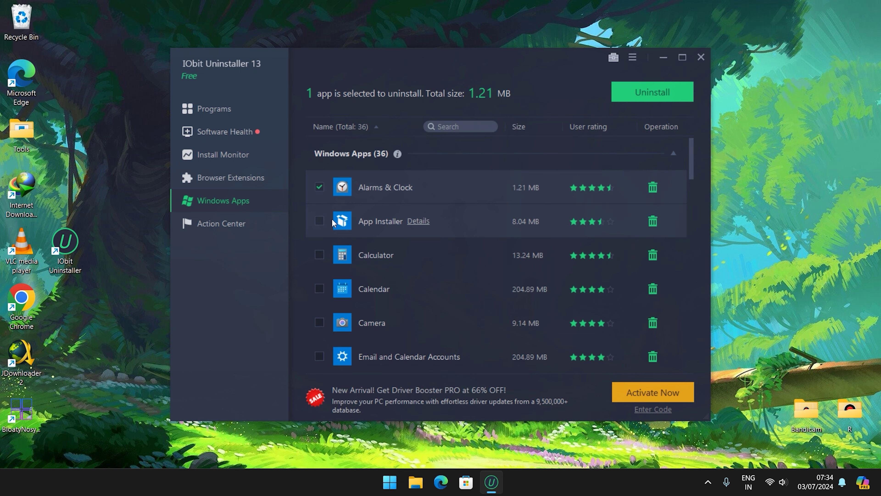
pyautogui.click(320, 222)
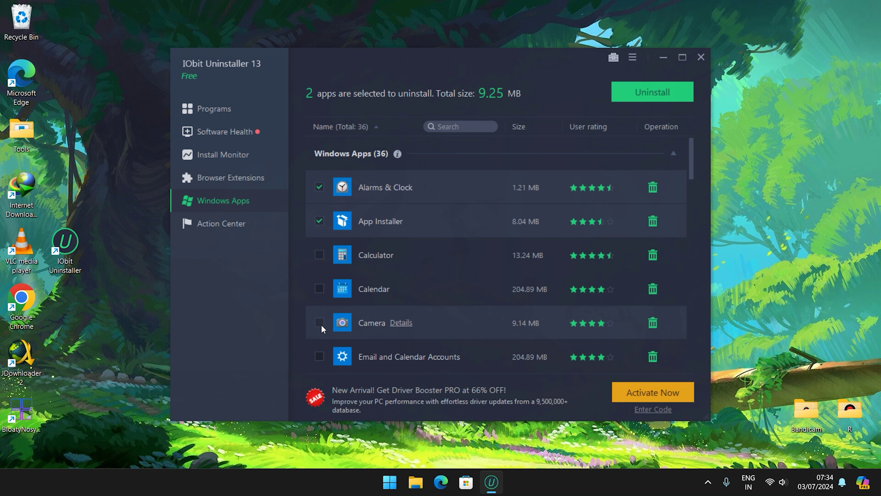
pyautogui.scroll(-3, 322, 328)
pyautogui.click(319, 289)
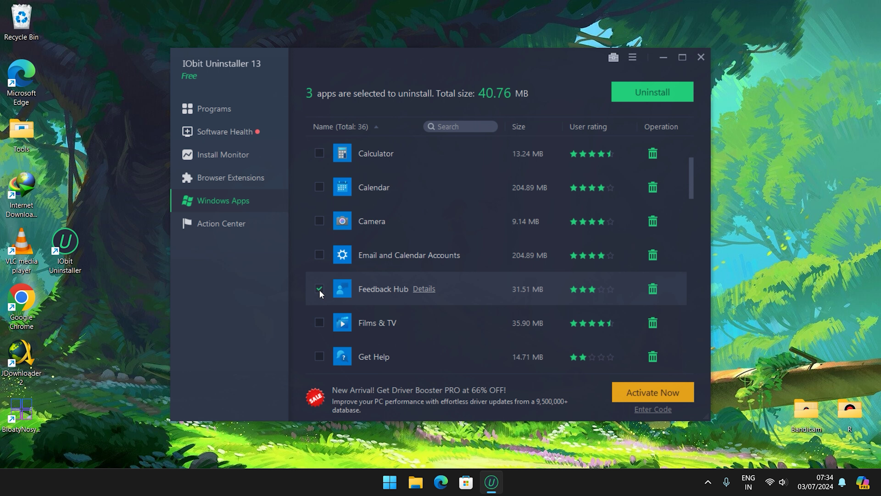
pyautogui.click(319, 322)
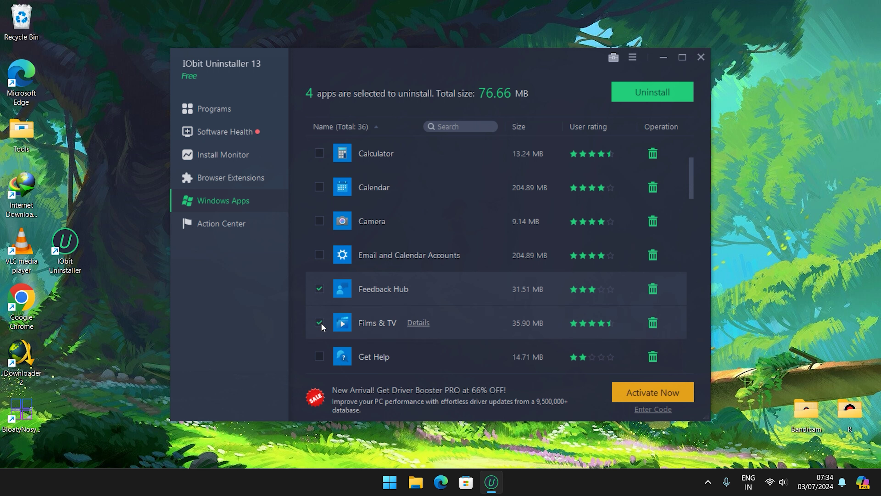
# - Add Get Help, Mail, Maps, Media Player, HEIF Image Extensions and HEVC Video Extensions to the apps selected for uninstalling
pyautogui.scroll(-3, 320, 317)
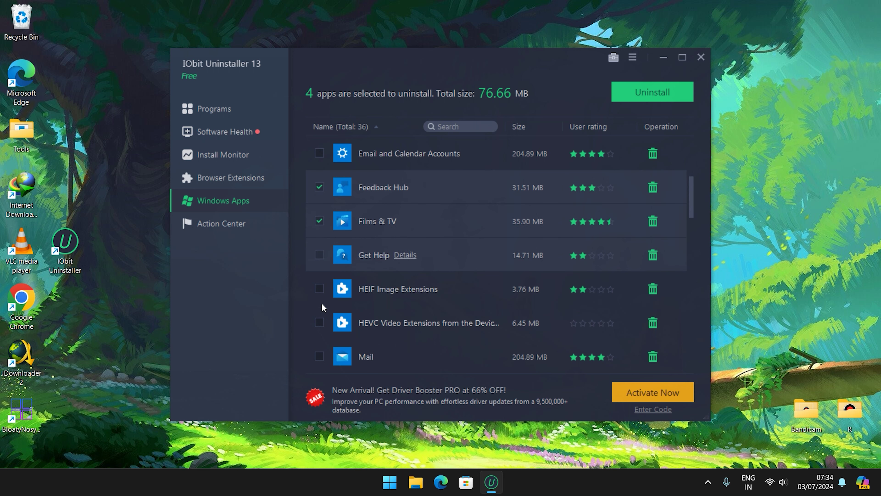
pyautogui.click(319, 257)
pyautogui.scroll(-3, 329, 335)
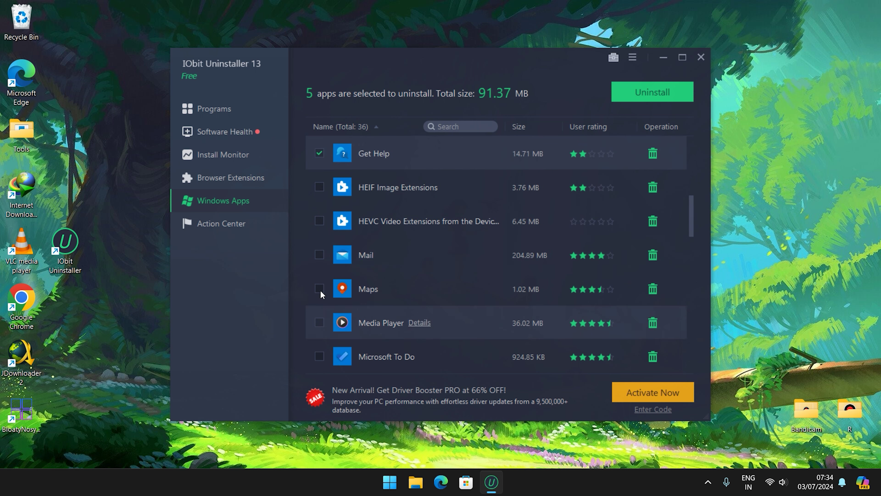
pyautogui.click(319, 256)
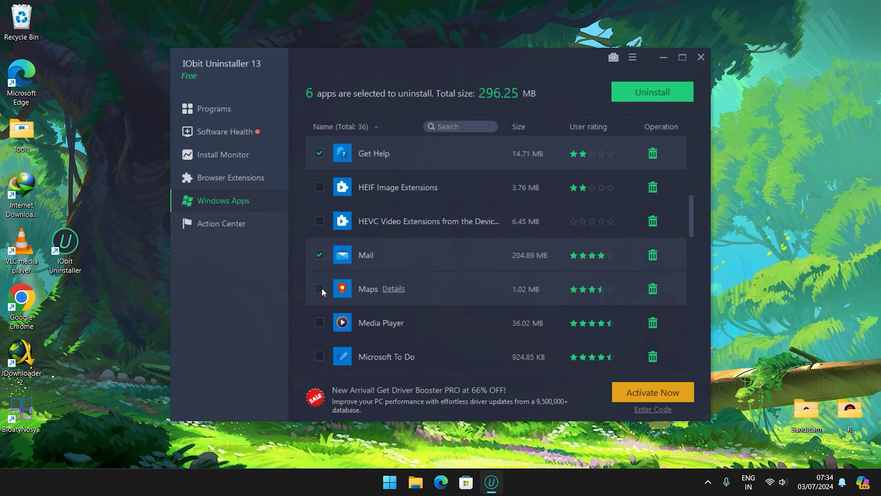
pyautogui.click(320, 289)
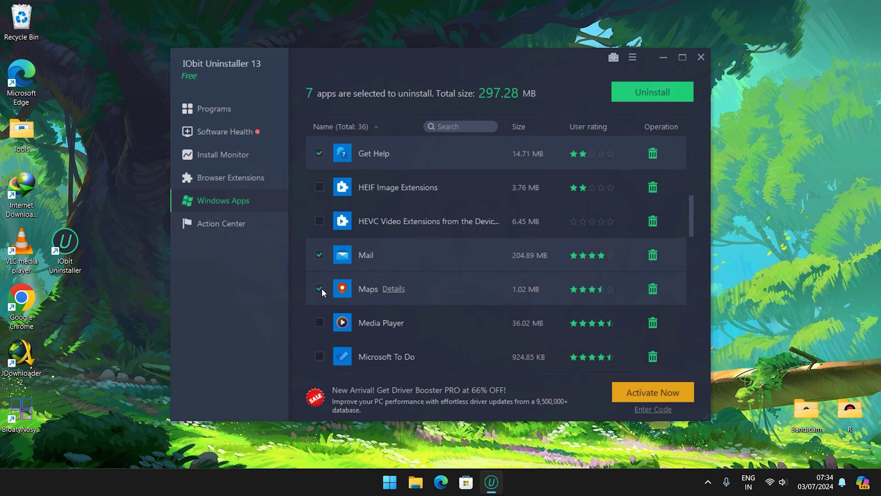
pyautogui.click(320, 324)
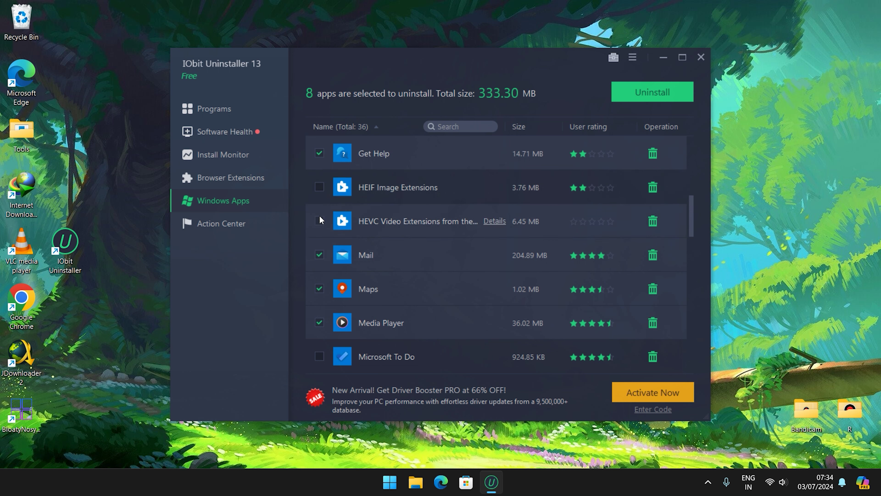
pyautogui.click(319, 188)
pyautogui.click(319, 220)
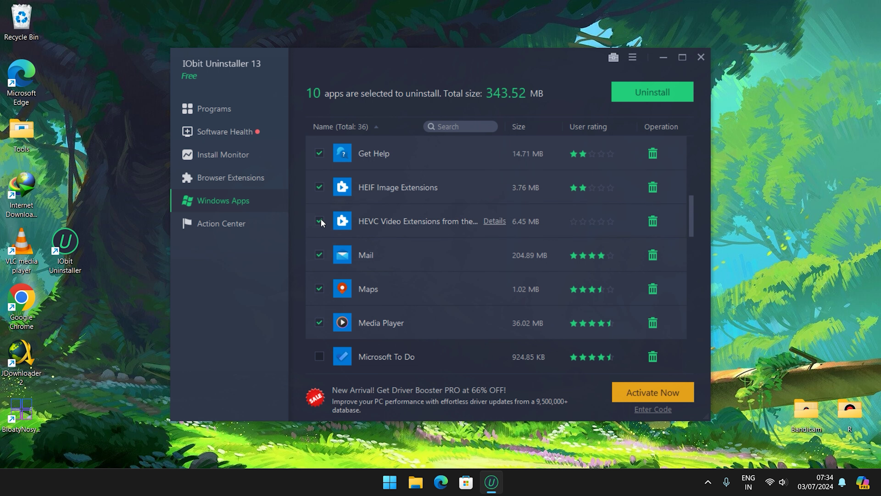
# - Add Microsoft To Do, Microsoft.DesktopAppInstaller, Microsoft.WindowsTerminal, Microsoft.XboxIdentityProvider and QuickAssist to the uninstall selection, leaving out Microsoft.Paint
pyautogui.scroll(-3, 332, 326)
pyautogui.click(320, 255)
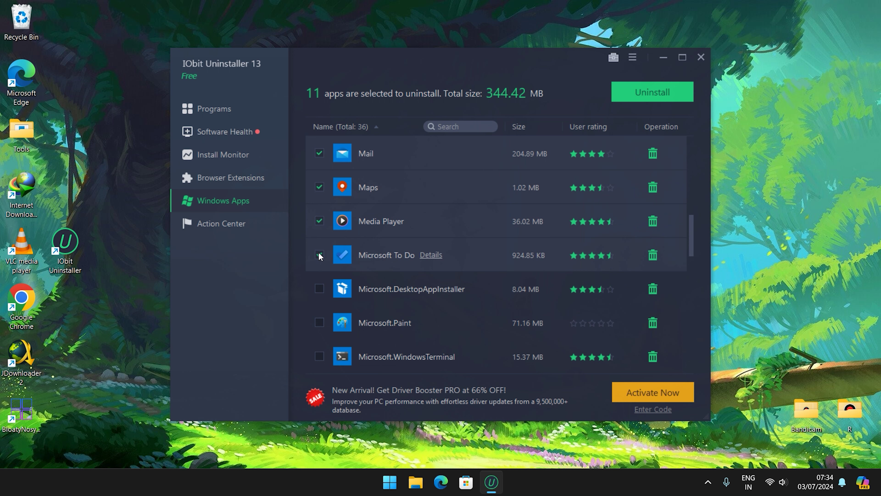
pyautogui.click(320, 290)
pyautogui.scroll(-3, 331, 327)
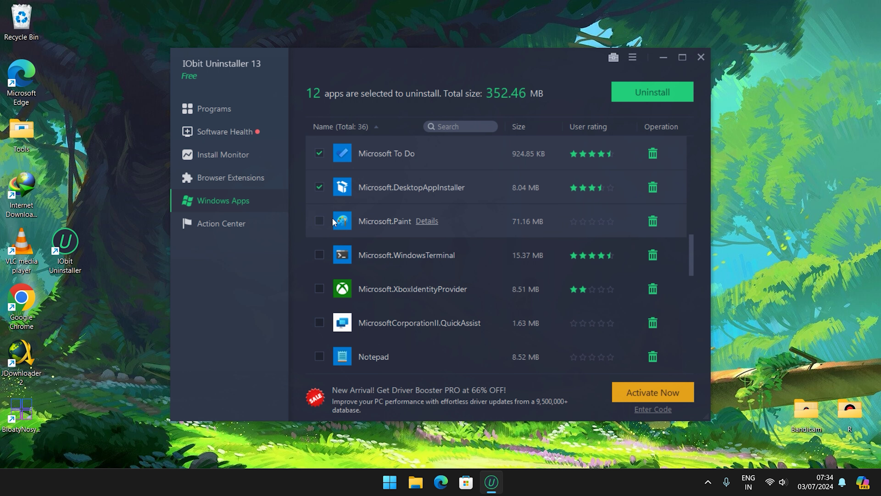
pyautogui.click(319, 256)
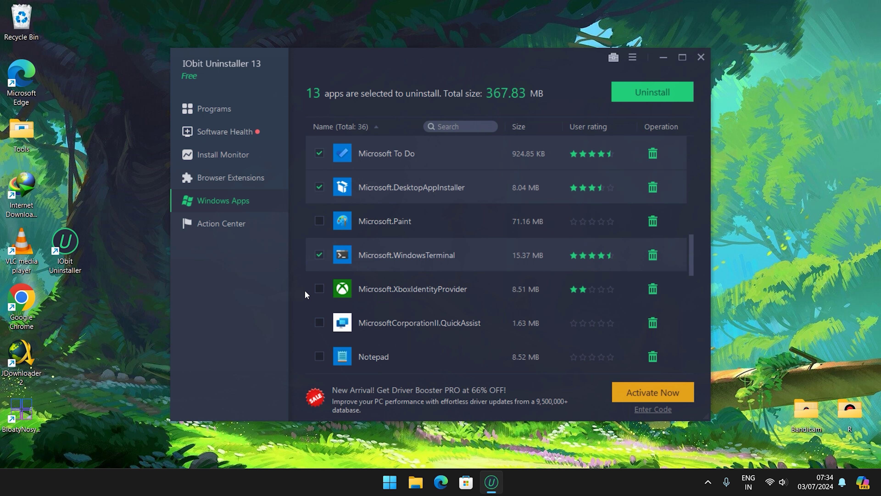
pyautogui.click(319, 289)
pyautogui.click(318, 323)
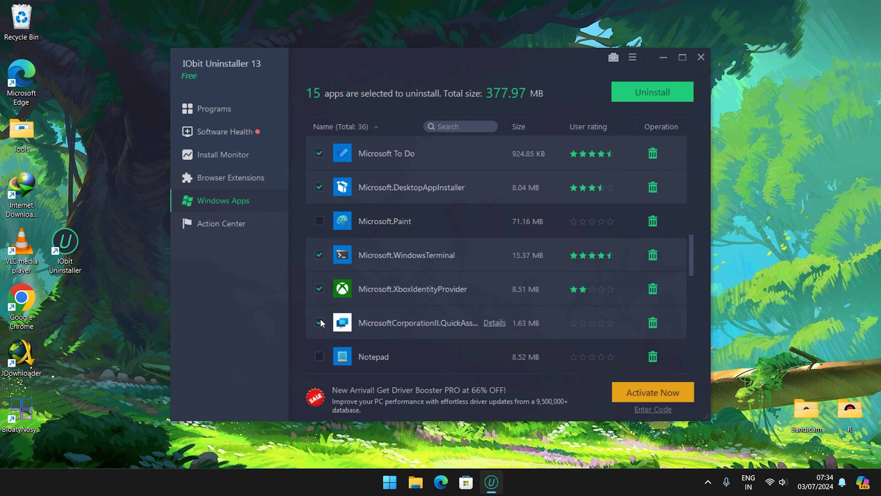
# - Add Outlook for Windows, Power Automate, Raw Image Extension and Store Experience Host to the uninstall selection, skipping Notepad, Photos and Snipping Tool
pyautogui.scroll(-3, 320, 333)
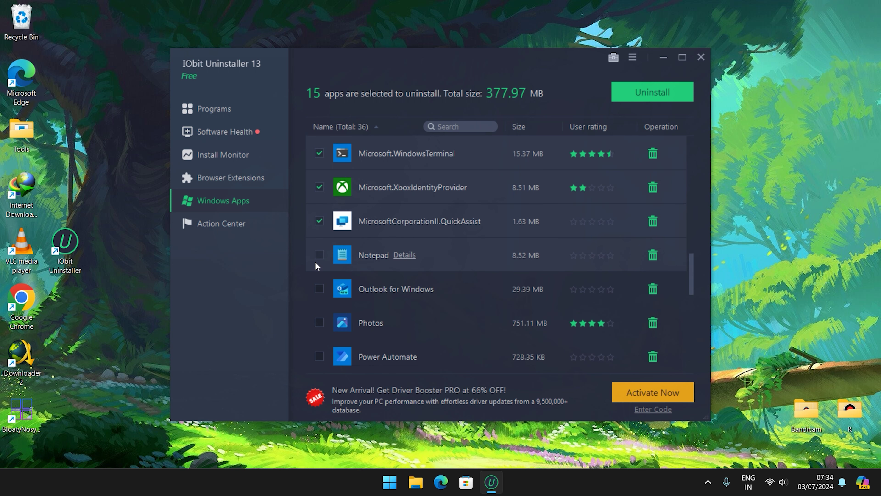
pyautogui.click(319, 290)
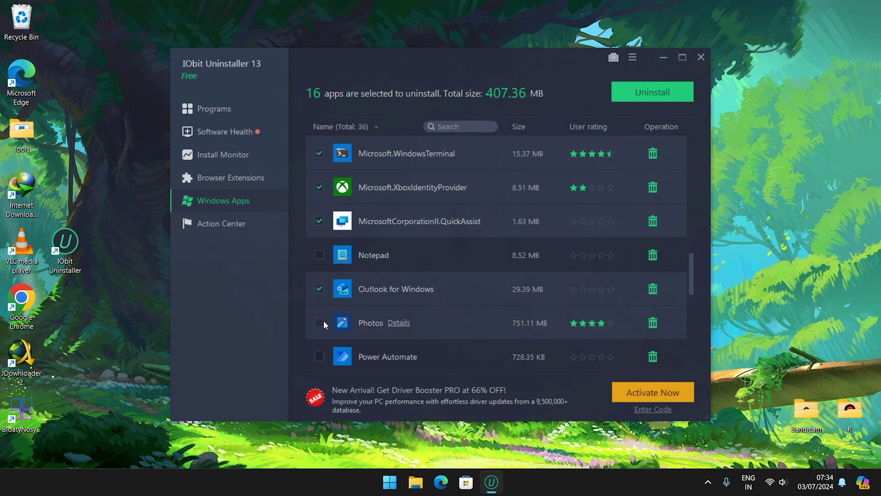
pyautogui.scroll(-3, 324, 320)
pyautogui.click(319, 256)
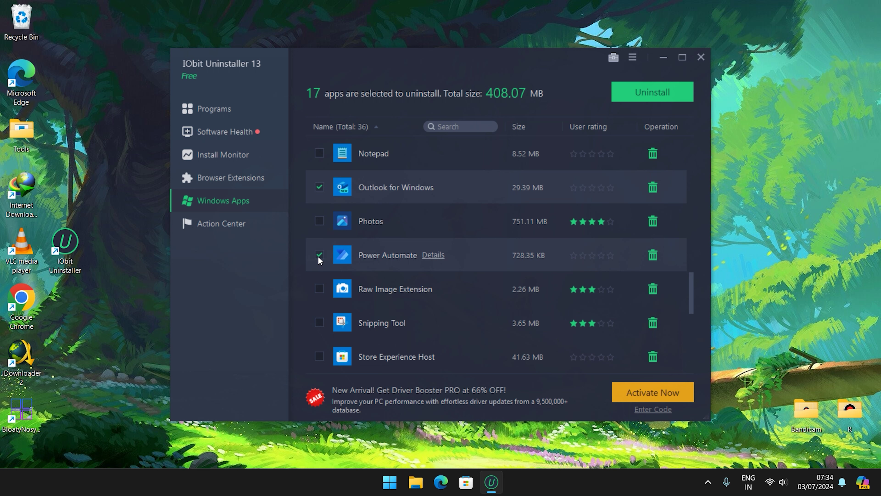
pyautogui.click(318, 288)
pyautogui.scroll(-3, 317, 326)
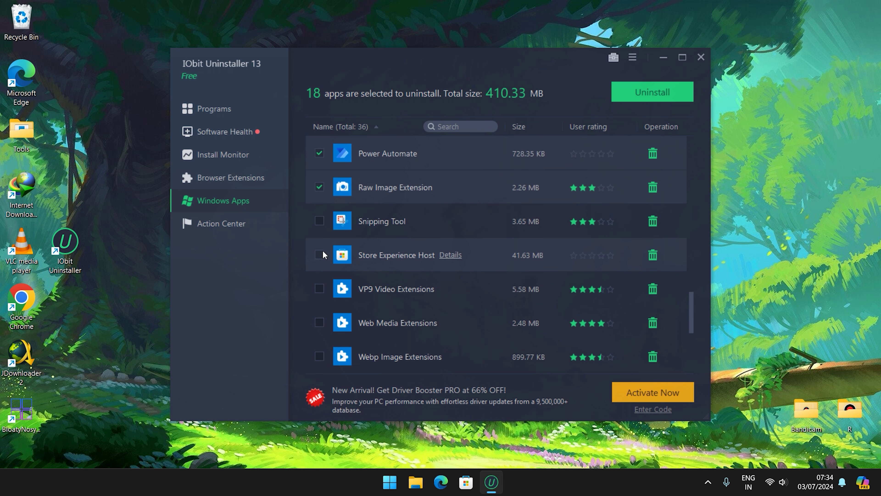
pyautogui.click(316, 256)
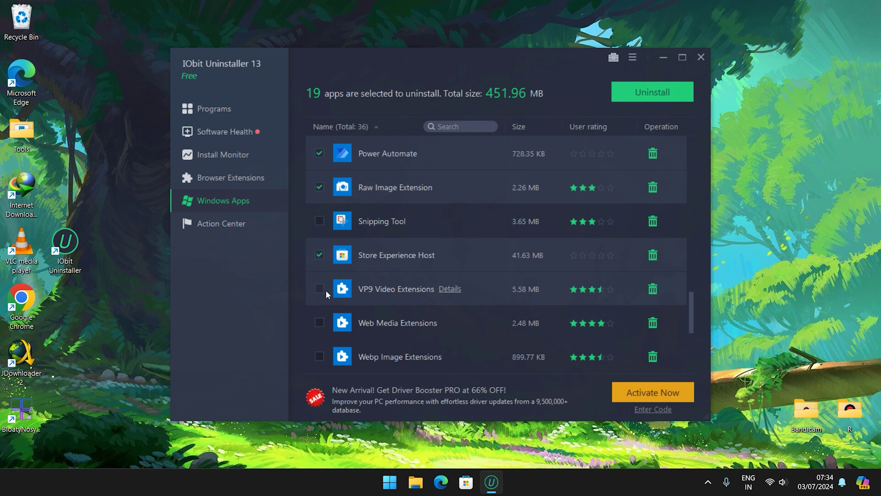
# - Add VP9 Video Extensions, Web Media Extensions and Webp Image Extensions to the apps selected for uninstalling
pyautogui.scroll(-3, 393, 290)
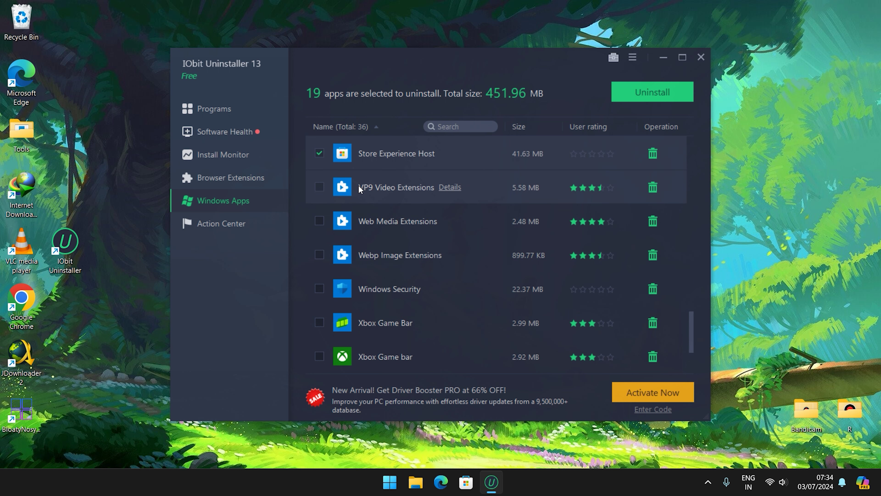
pyautogui.click(319, 188)
pyautogui.click(320, 221)
pyautogui.click(322, 254)
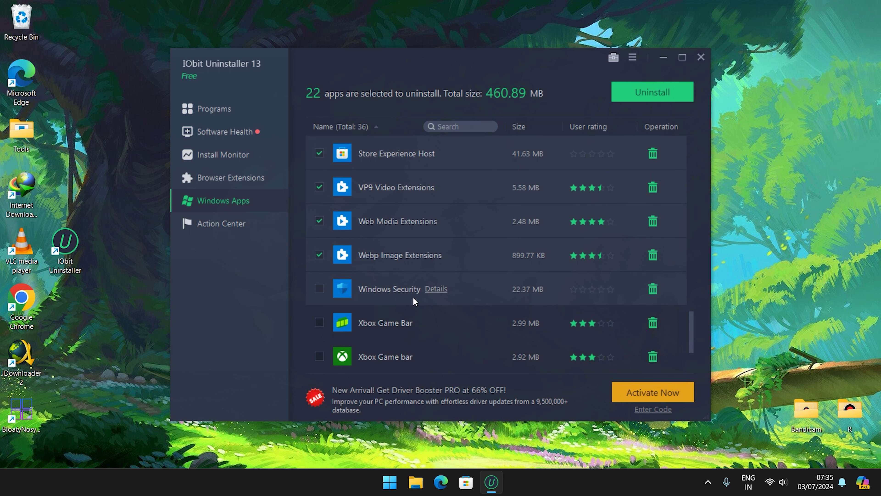
# - Add Xbox Game Bar, Xbox Game bar, Xbox Game Speech Window, Xbox Live and Your Phone to the uninstall selection, leaving out Windows Security
pyautogui.scroll(-3, 415, 301)
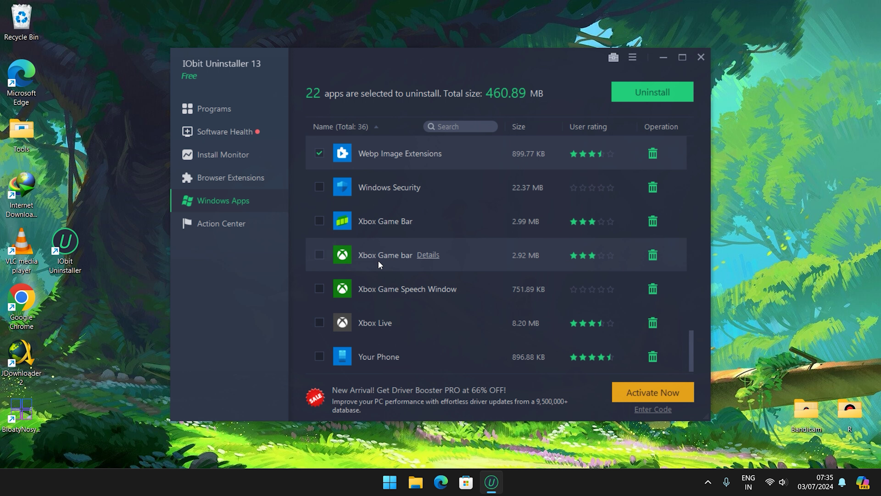
pyautogui.click(320, 289)
pyautogui.click(319, 256)
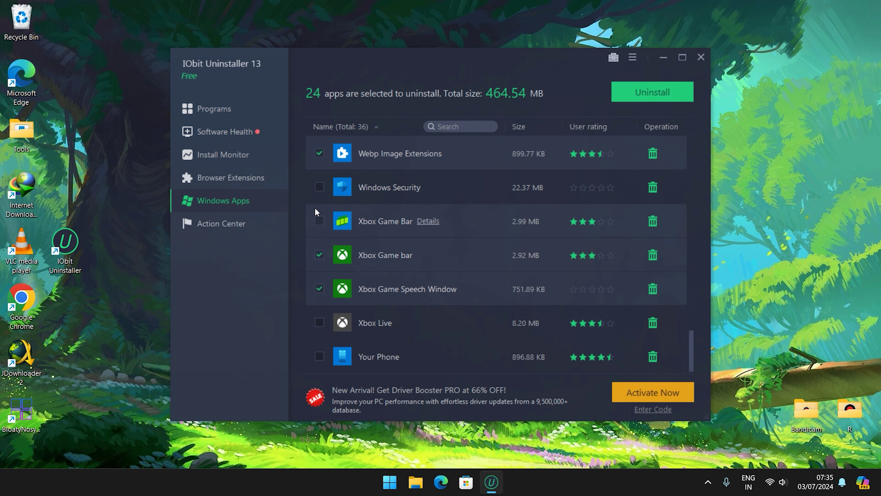
pyautogui.click(320, 221)
pyautogui.click(319, 323)
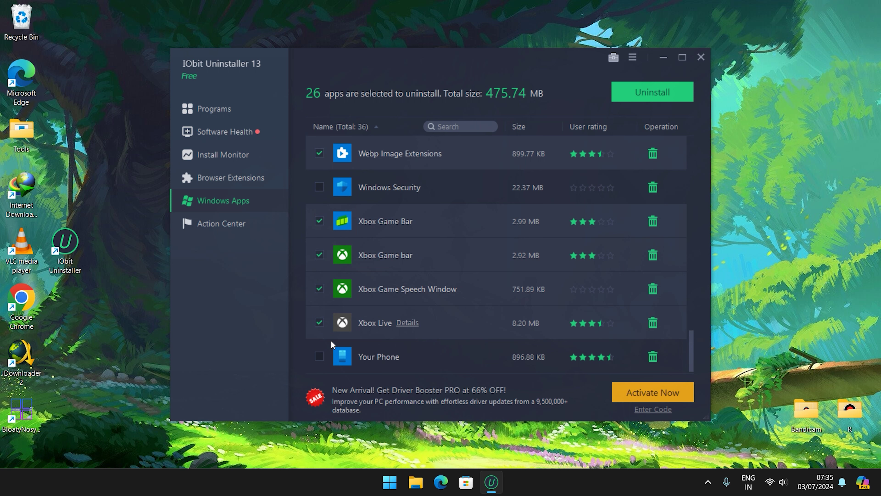
pyautogui.click(319, 356)
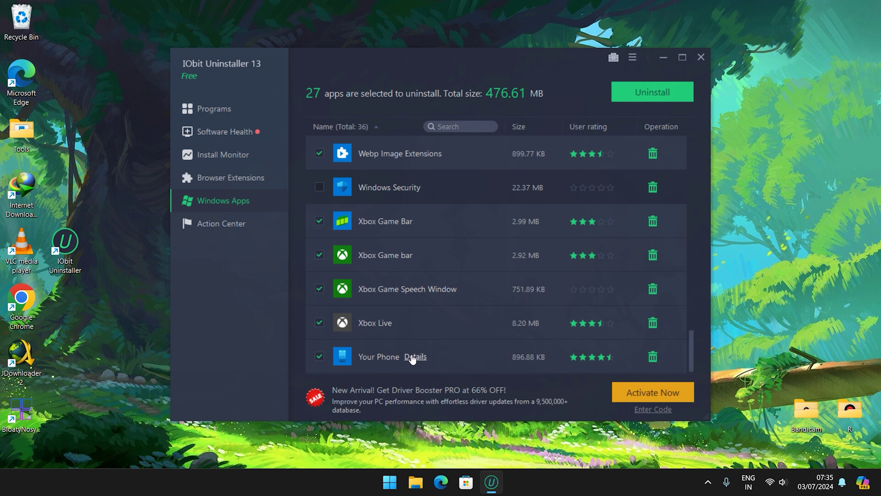
# - Uninstall the selected Windows apps with automatic residual file removal, declining to remove the related Calendar, Mail and email accounts apps, and close the summary
pyautogui.scroll(15, 440, 278)
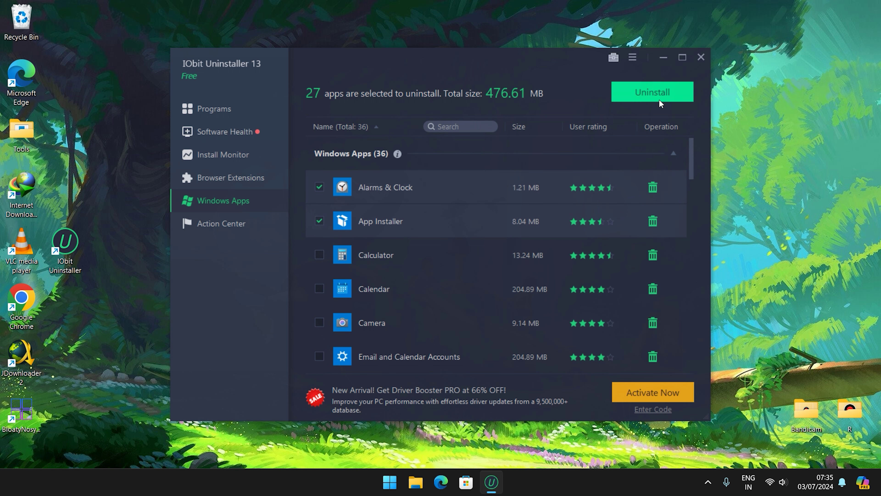
pyautogui.click(659, 99)
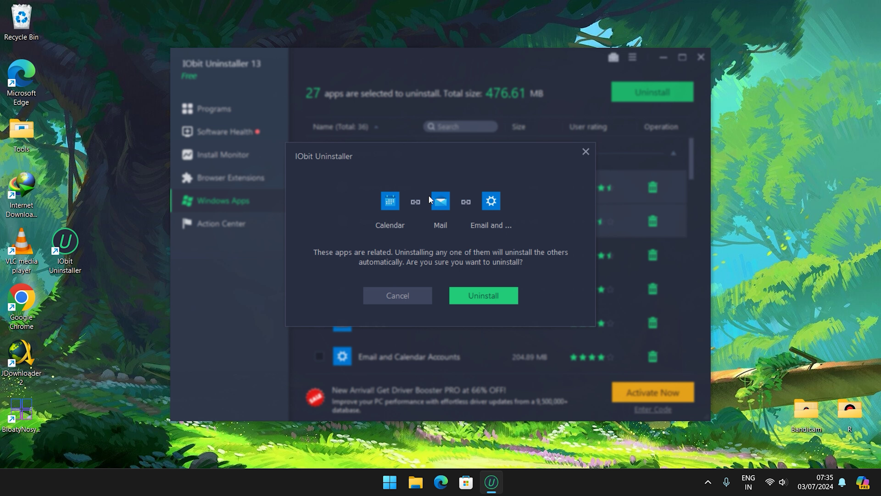
pyautogui.click(387, 296)
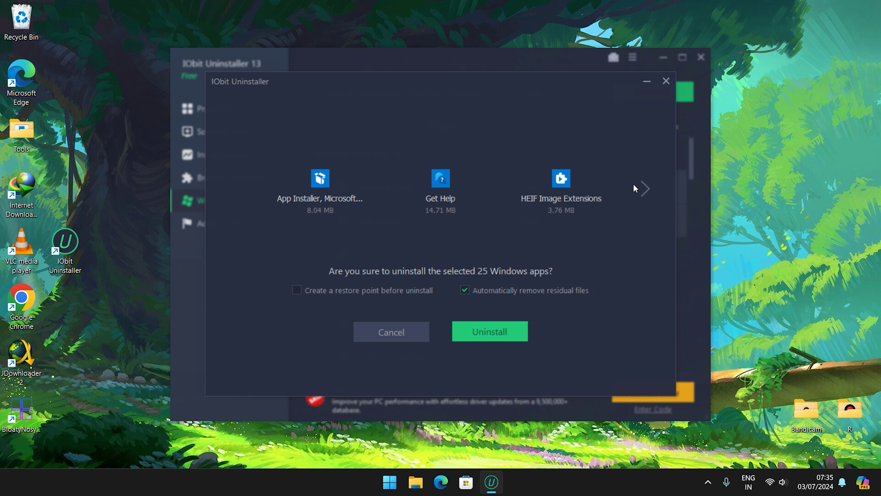
pyautogui.click(644, 188)
pyautogui.click(644, 188)
pyautogui.click(646, 190)
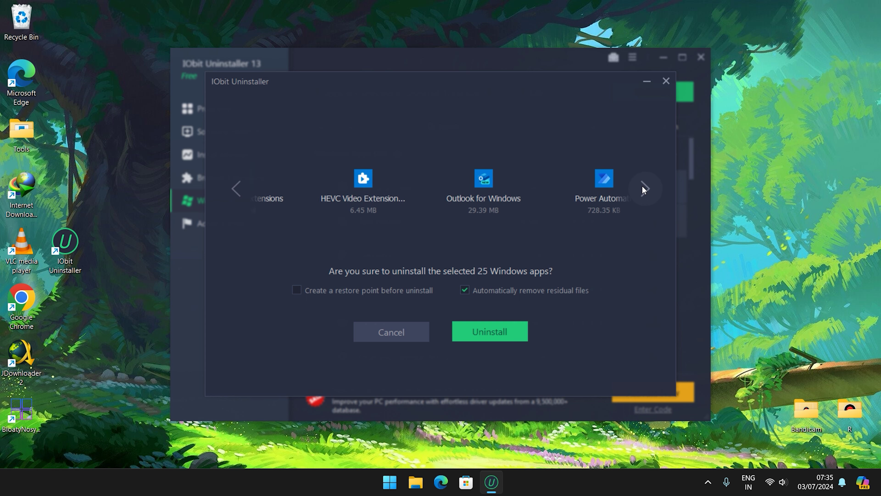
pyautogui.click(647, 191)
pyautogui.click(648, 189)
pyautogui.click(648, 190)
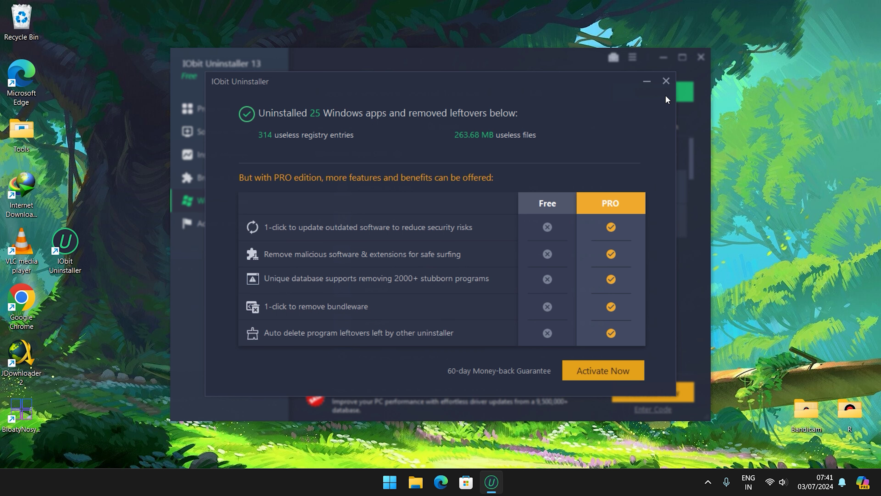
pyautogui.click(666, 81)
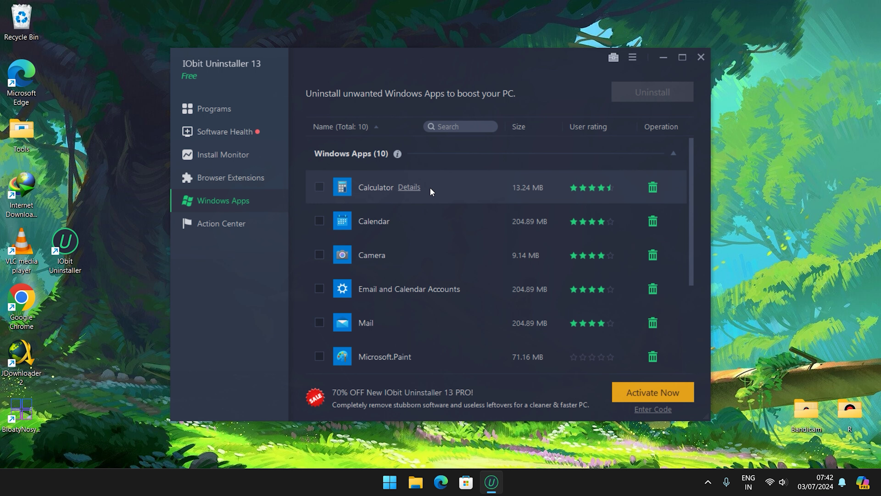
# - Uninstall Email and Calendar Accounts, Calendar and Mail from the Windows apps and close the result message
pyautogui.click(319, 289)
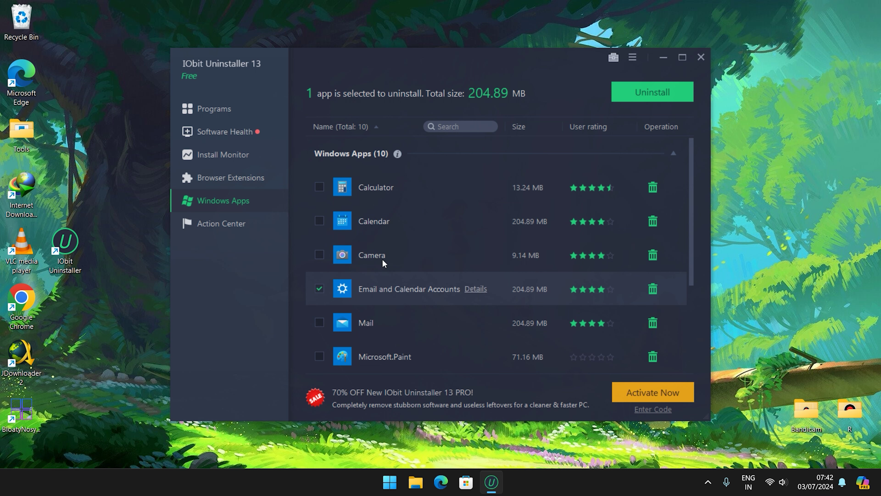
pyautogui.click(318, 222)
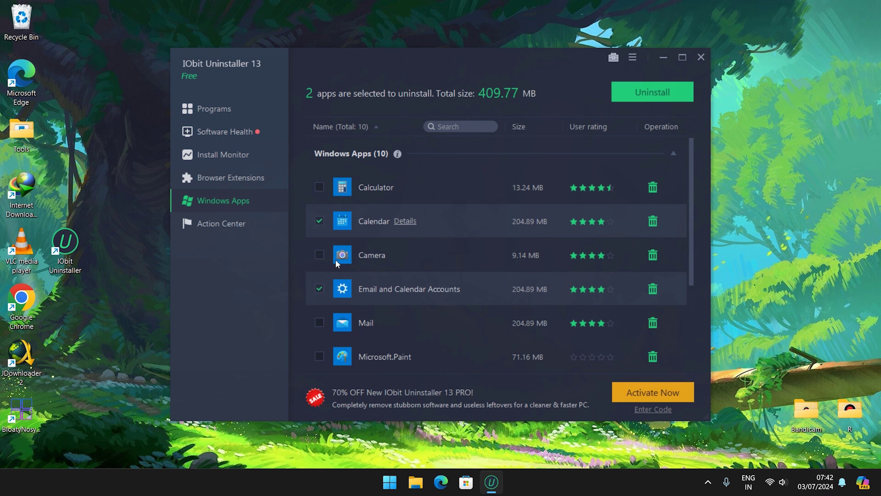
pyautogui.click(320, 323)
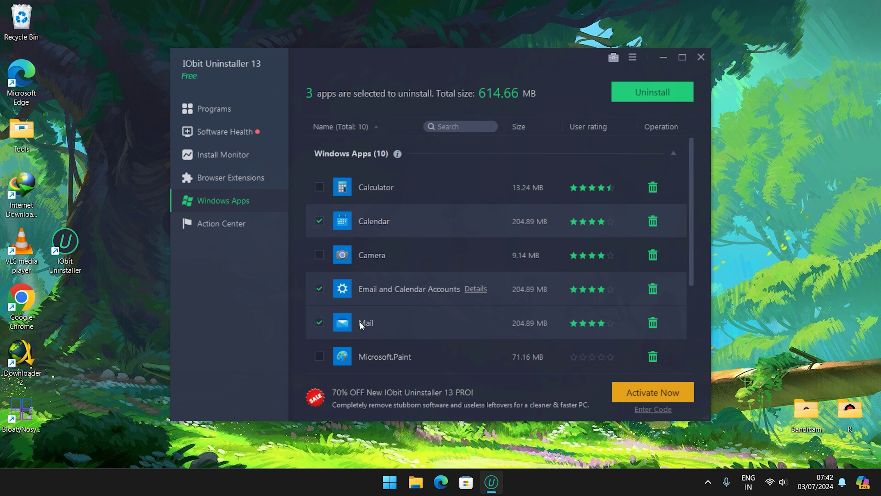
pyautogui.click(655, 91)
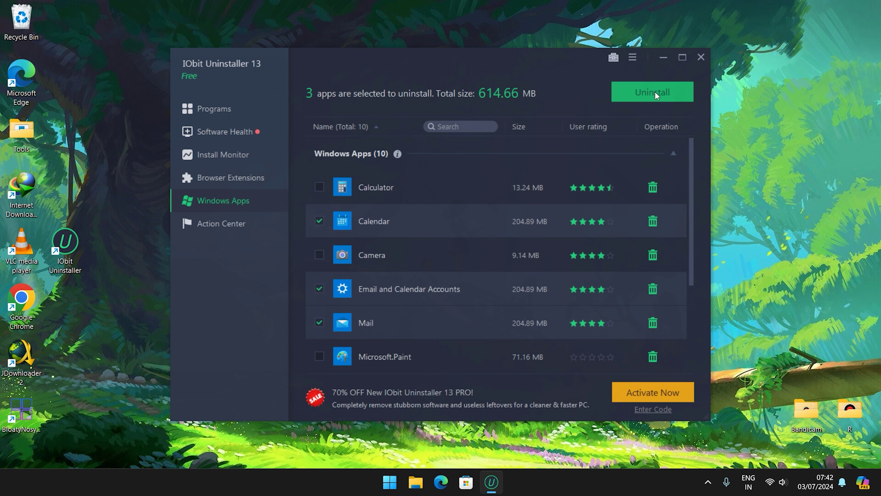
pyautogui.click(486, 336)
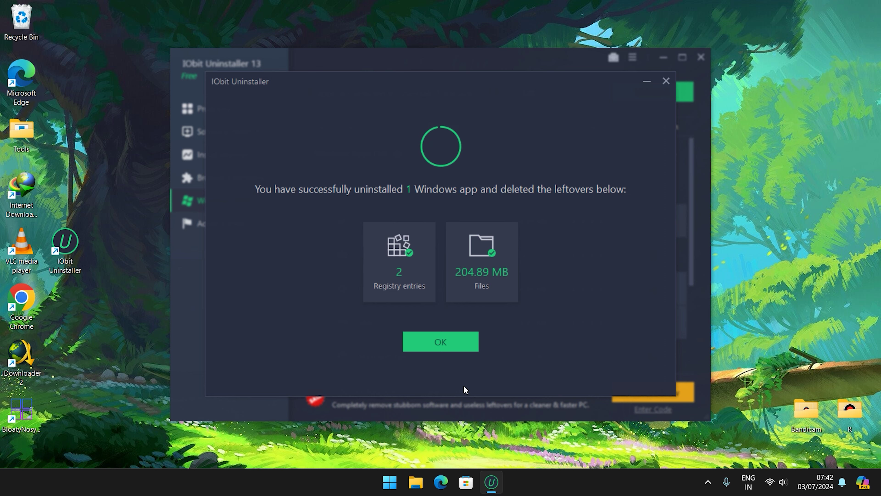
pyautogui.click(452, 348)
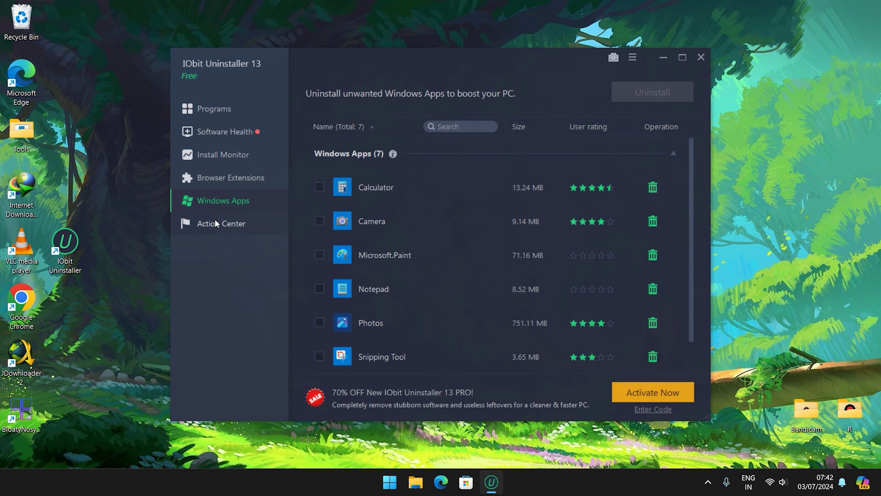
# - Review the browser extensions, remaining Windows apps, software health options and full list of installed programs, and close the uninstaller
pyautogui.click(219, 179)
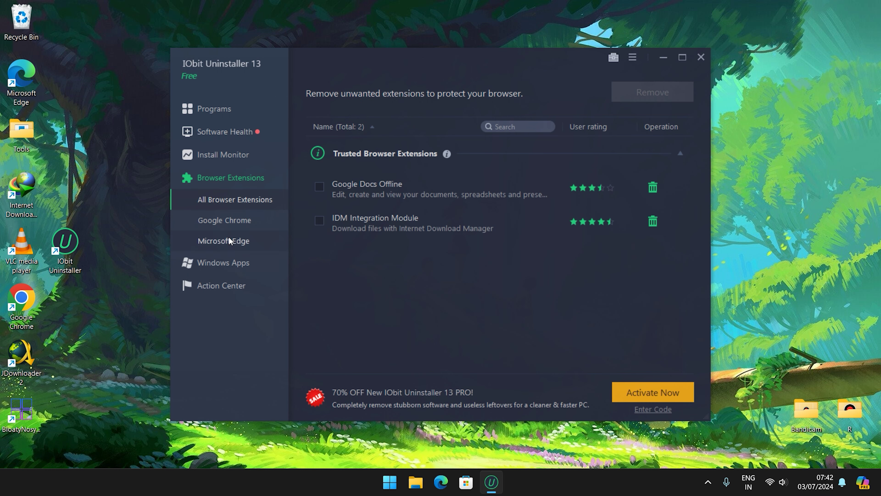
pyautogui.click(220, 266)
pyautogui.scroll(-1, 486, 239)
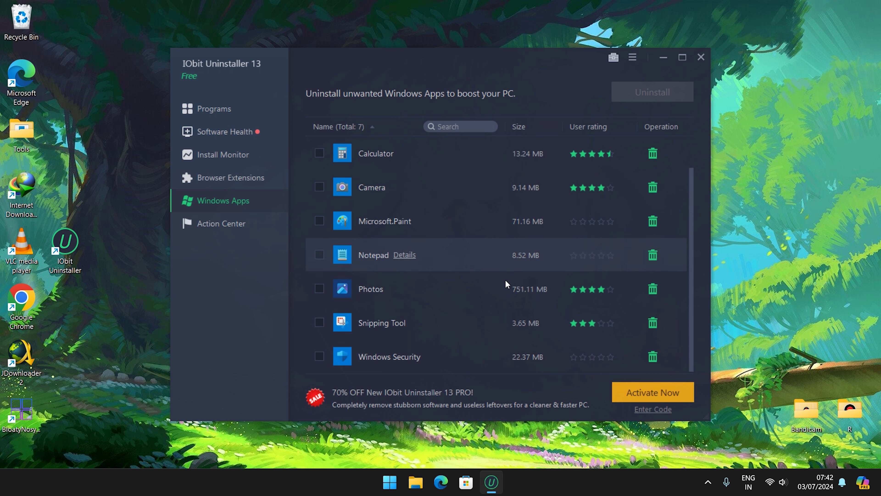
pyautogui.click(200, 170)
pyautogui.click(202, 134)
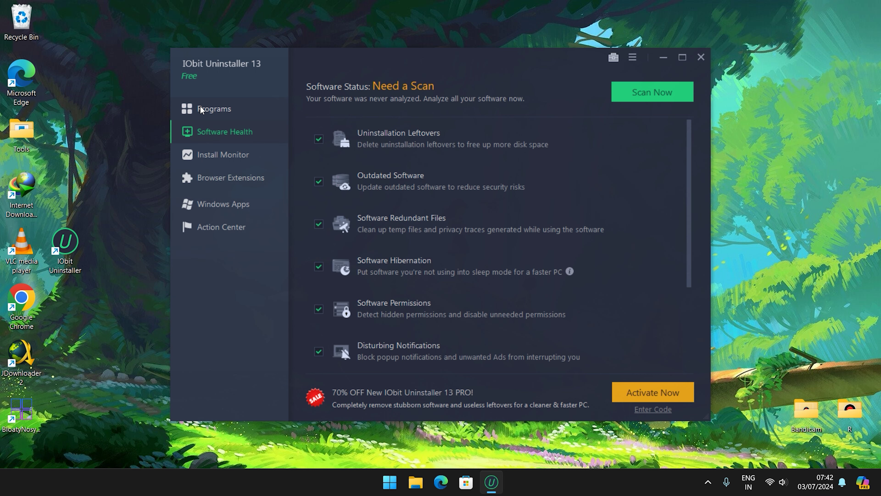
pyautogui.click(200, 110)
pyautogui.scroll(-3, 444, 243)
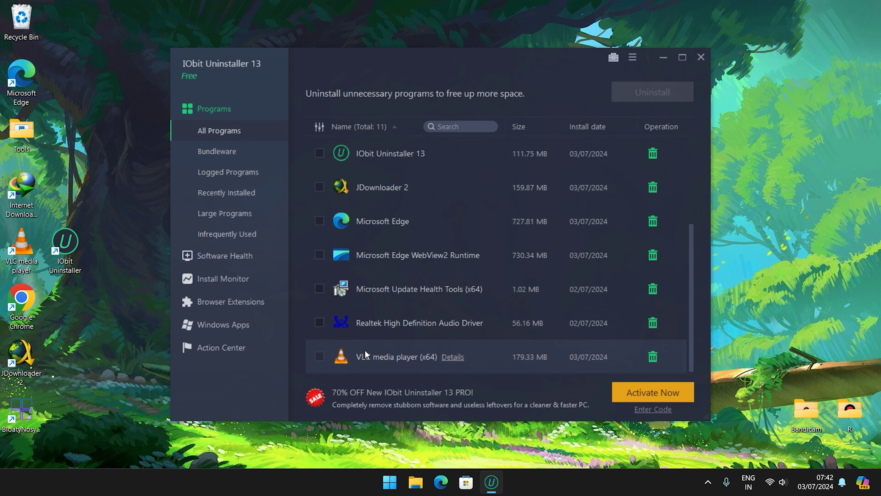
pyautogui.scroll(3, 321, 222)
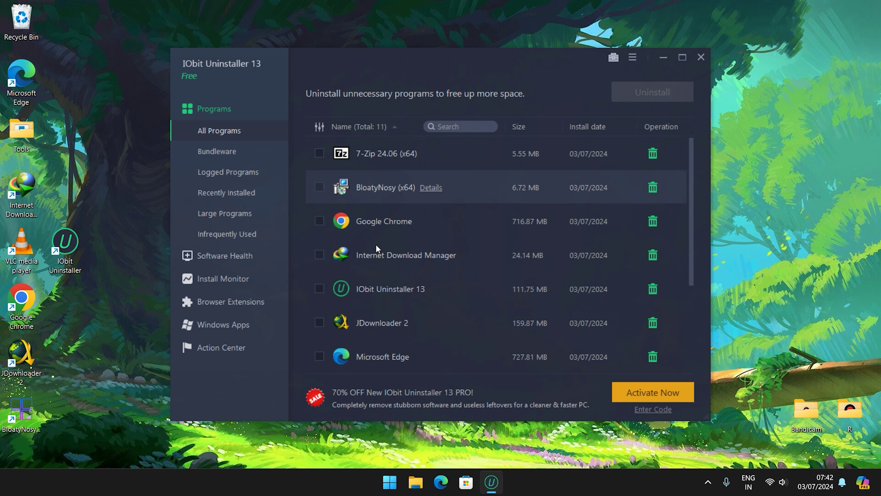
pyautogui.scroll(-3, 434, 264)
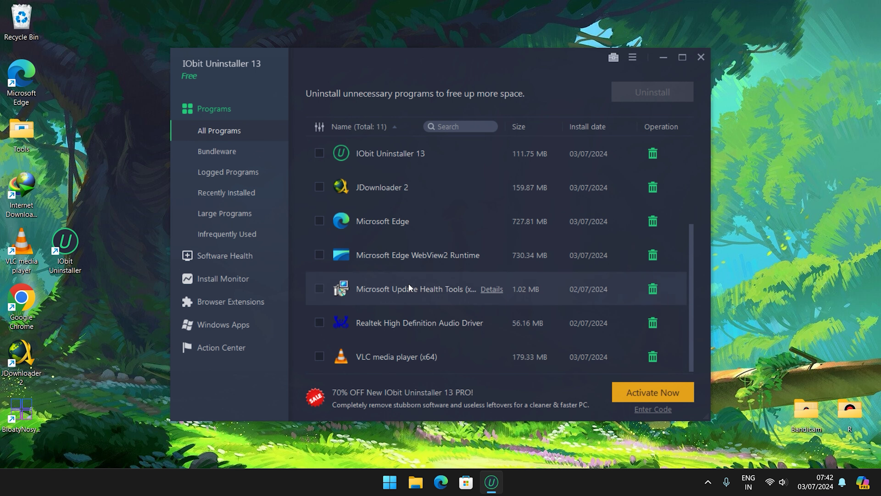
pyautogui.scroll(3, 390, 209)
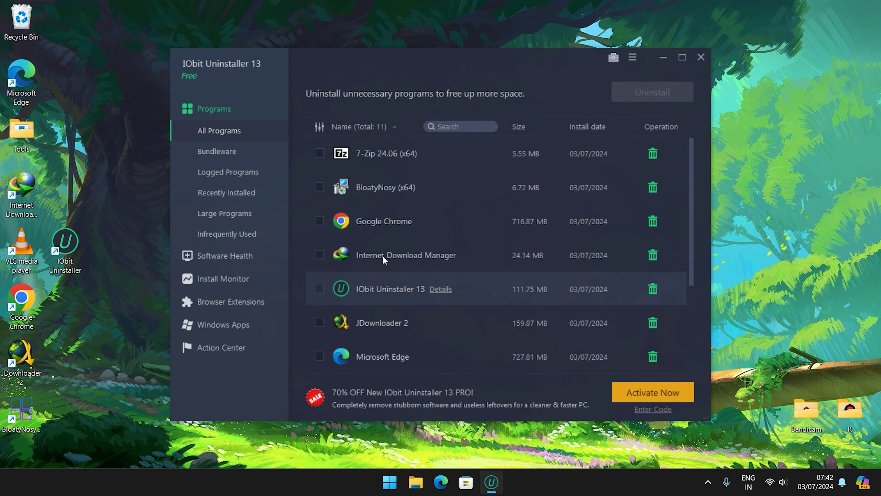
pyautogui.scroll(-3, 469, 190)
pyautogui.click(697, 62)
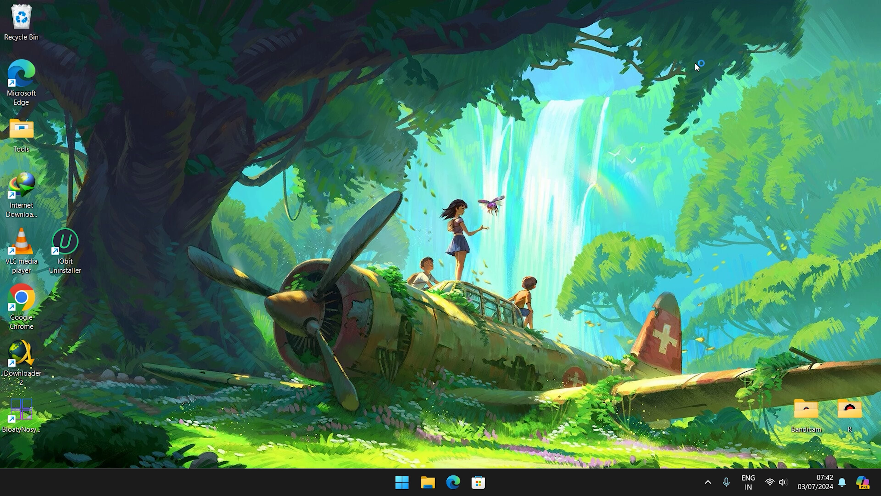
pyautogui.click(66, 241)
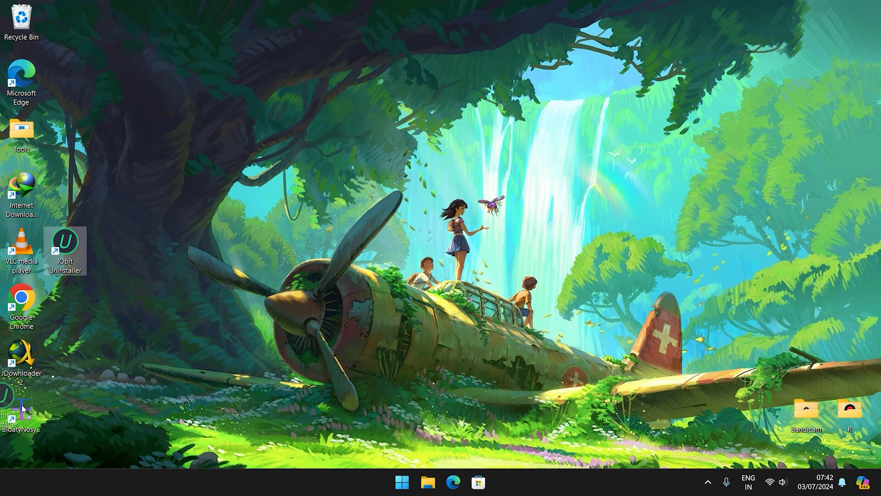
# - Switch to Task Manager and show the list of startup apps
pyautogui.rightClick(537, 484)
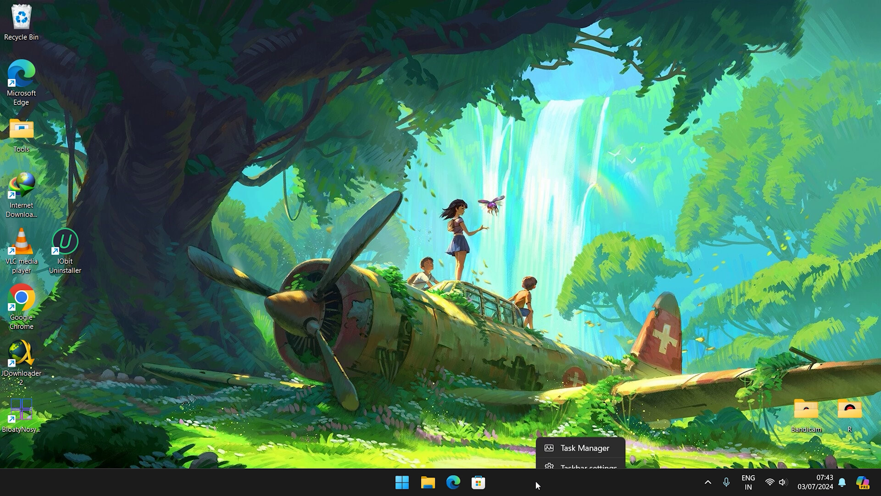
pyautogui.click(576, 440)
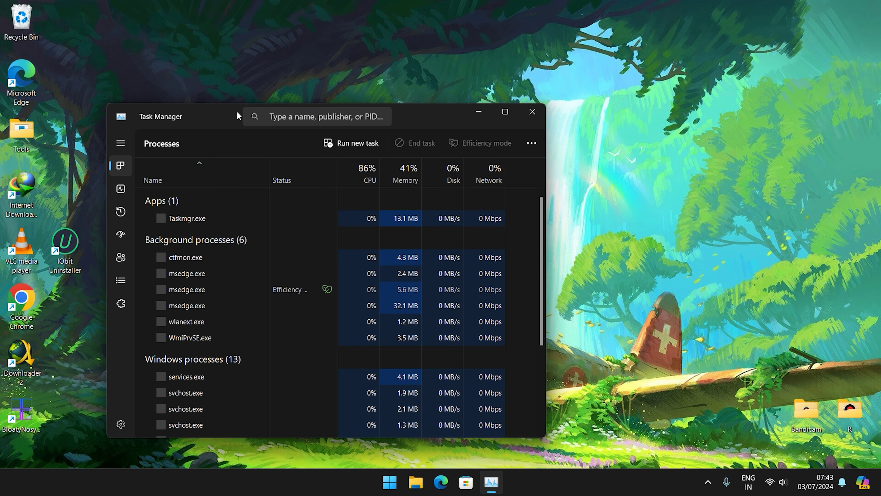
pyautogui.moveTo(237, 111); pyautogui.dragTo(359, 75)
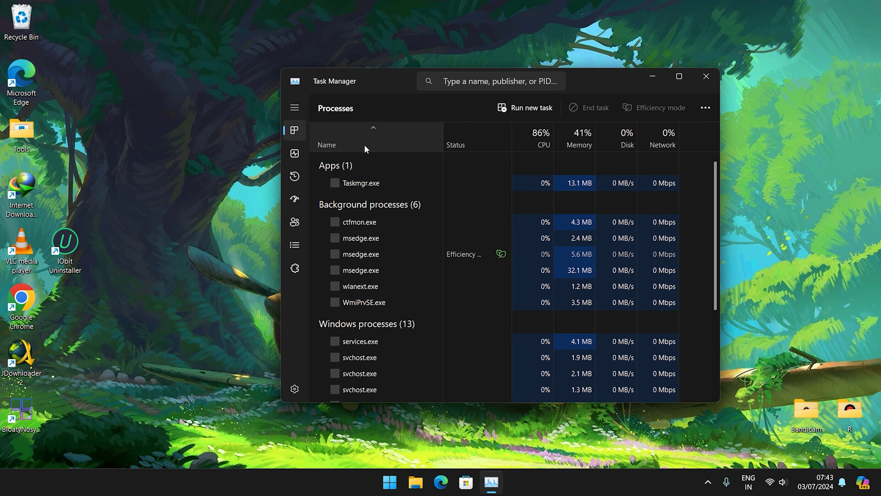
pyautogui.click(295, 203)
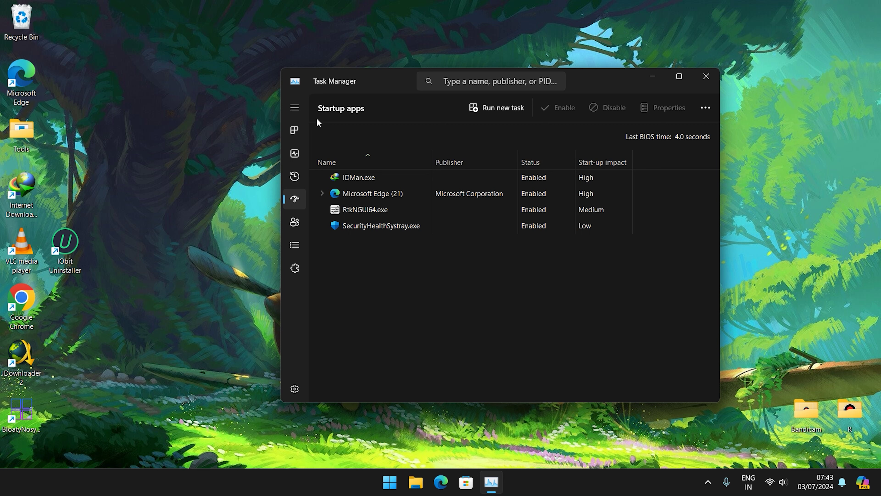
# - Disable Microsoft Edge, SecurityHealthSystray.exe and RtkNGUI64.exe as startup apps, leaving IDMan.exe enabled
pyautogui.click(354, 193)
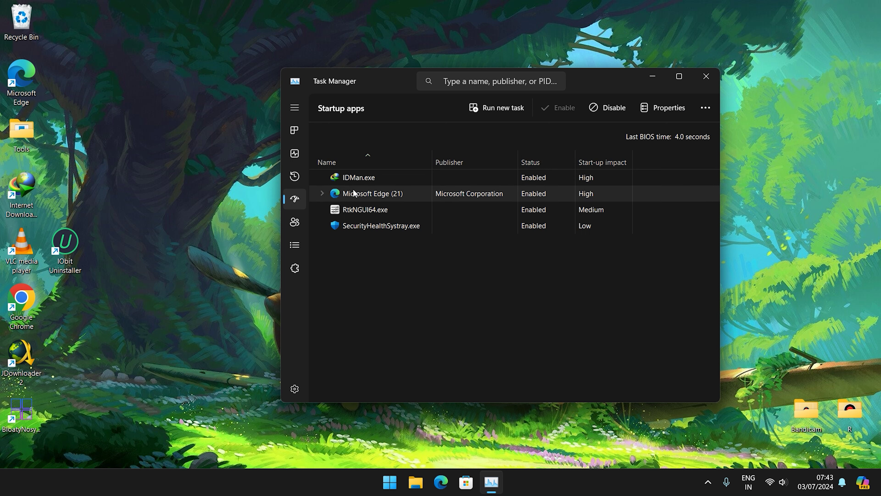
pyautogui.rightClick(528, 194)
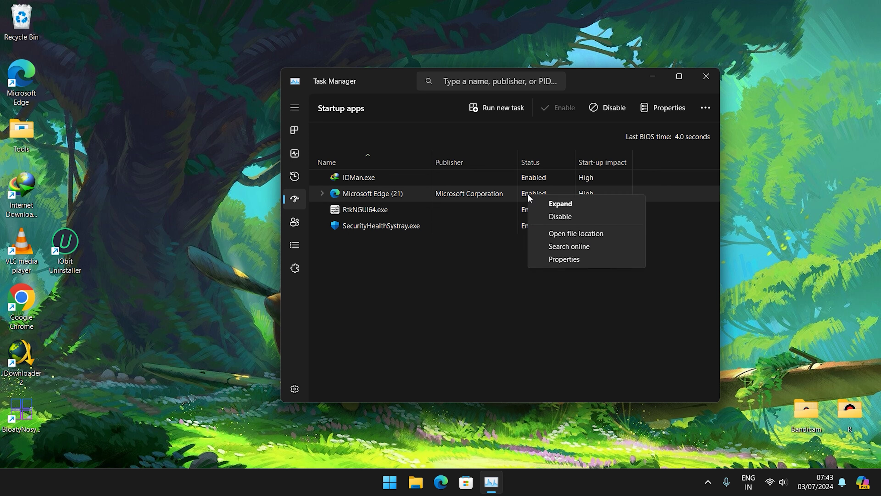
pyautogui.click(558, 217)
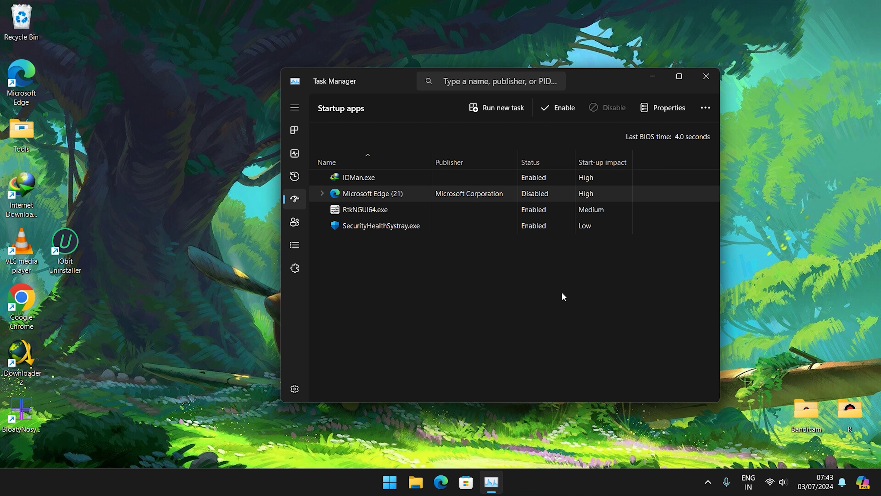
pyautogui.rightClick(533, 226)
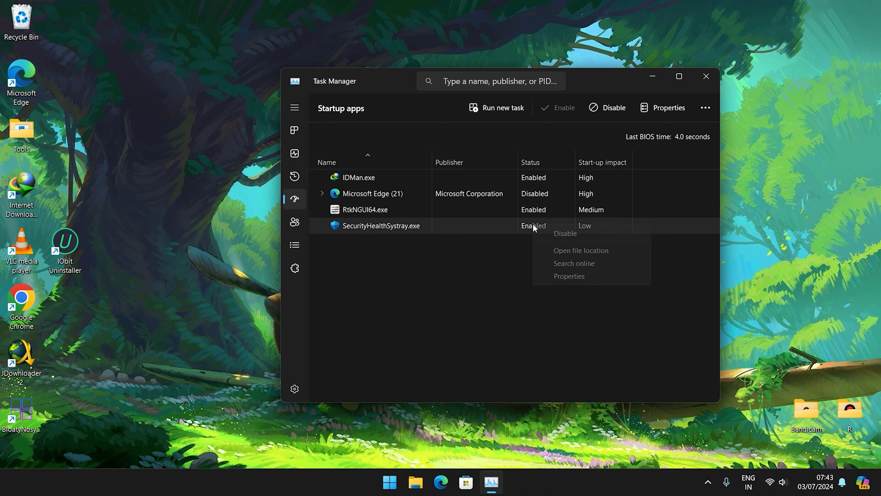
pyautogui.click(544, 233)
pyautogui.rightClick(535, 209)
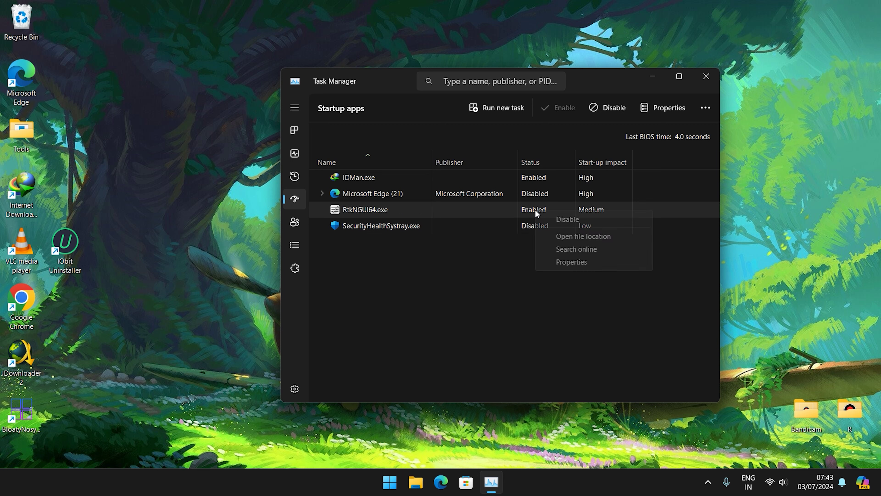
pyautogui.click(560, 217)
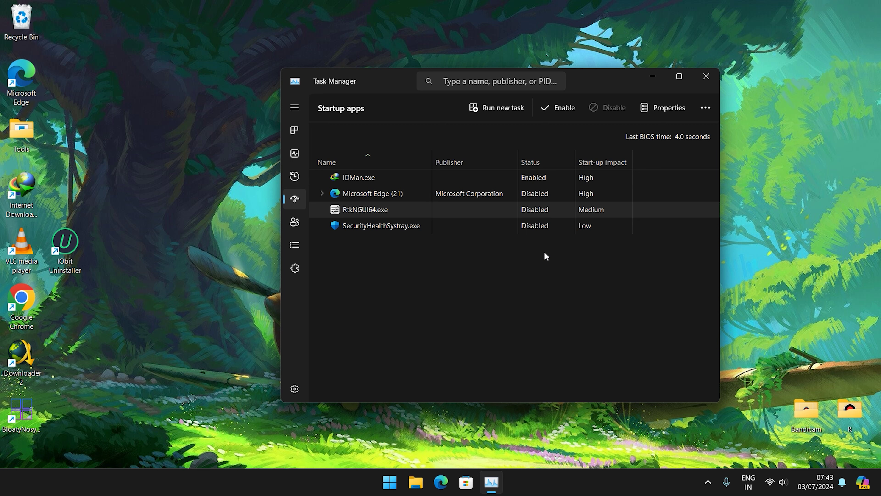
# - Check the Internet Download Manager icon among the hidden system tray apps, glance at the Start menu, and close Task Manager
pyautogui.click(363, 178)
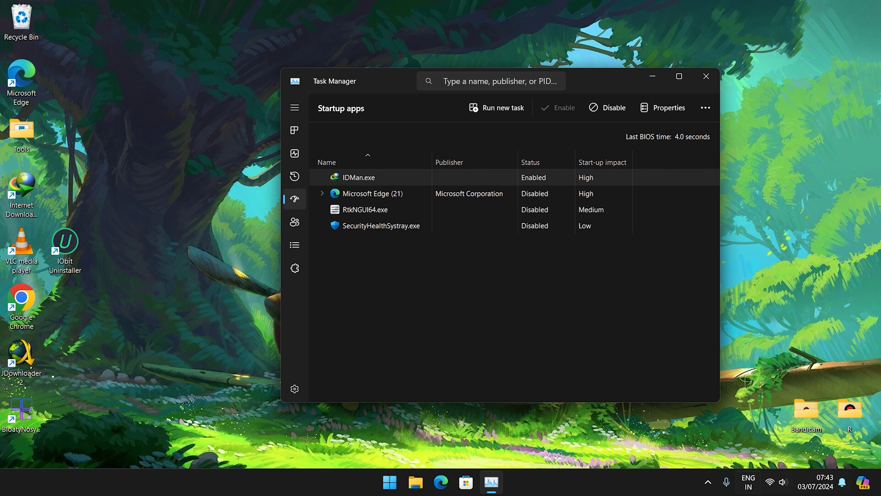
pyautogui.click(707, 482)
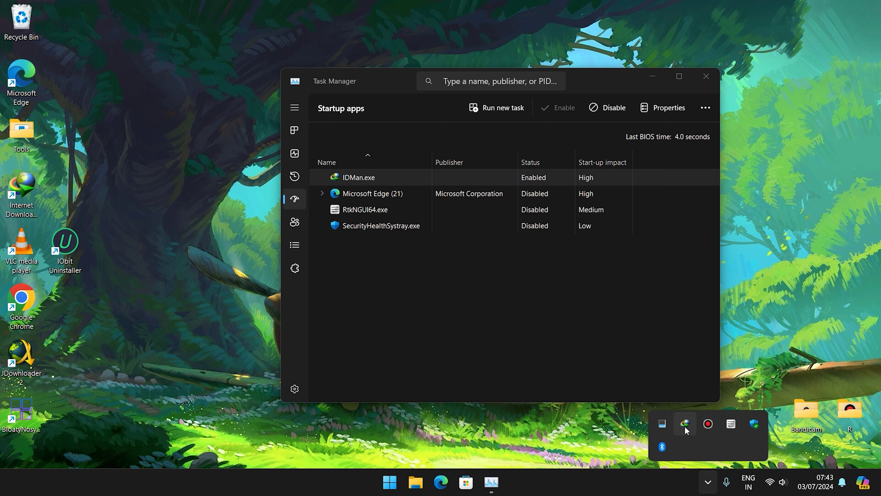
pyautogui.moveTo(685, 423); pyautogui.dragTo(685, 445)
pyautogui.click(469, 329)
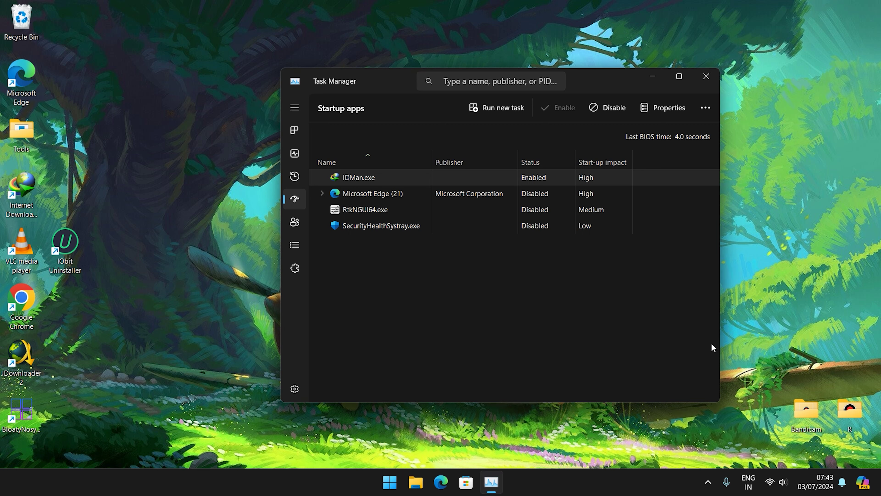
pyautogui.click(389, 482)
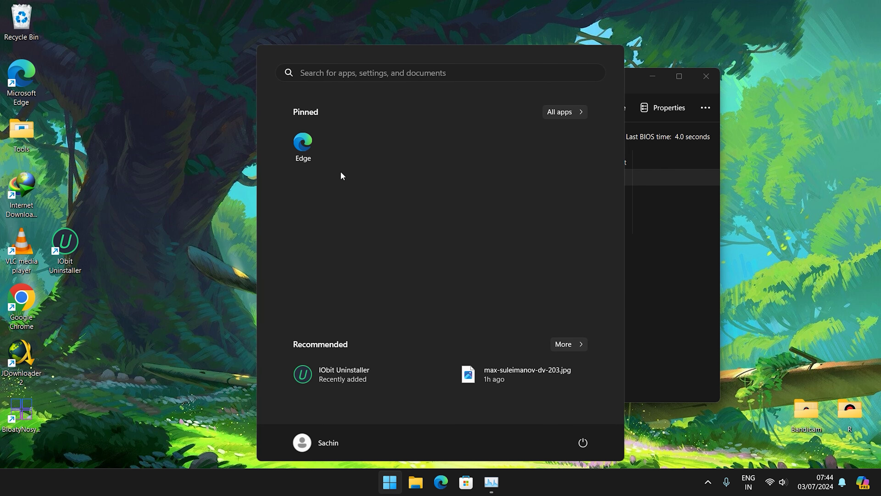
pyautogui.click(702, 275)
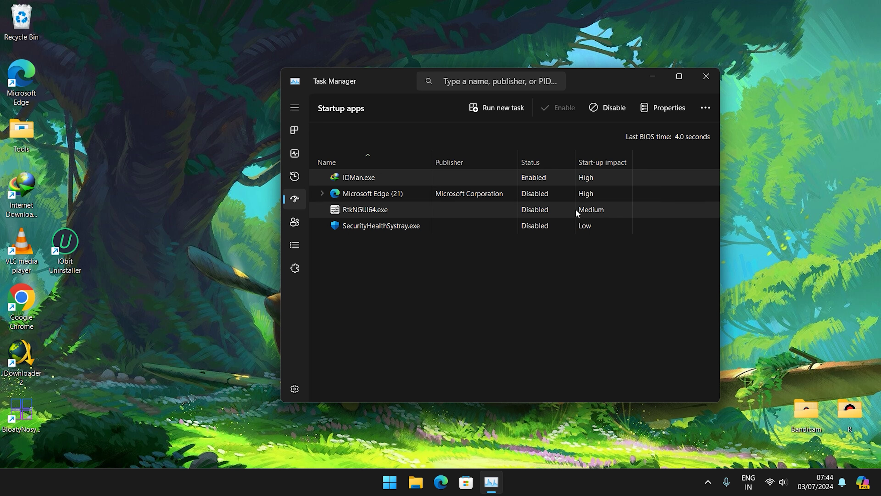
pyautogui.click(706, 77)
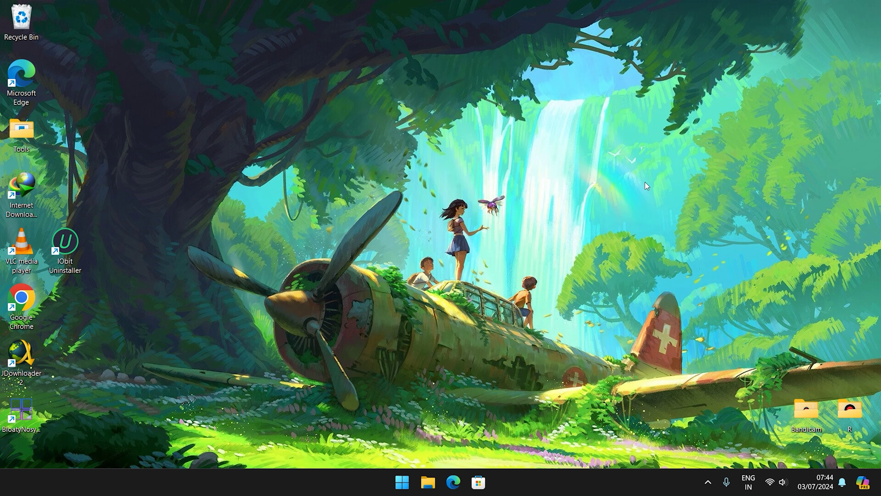
# - Review the pinned apps and the full list of installed apps in the Start menu, and close it
pyautogui.click(402, 482)
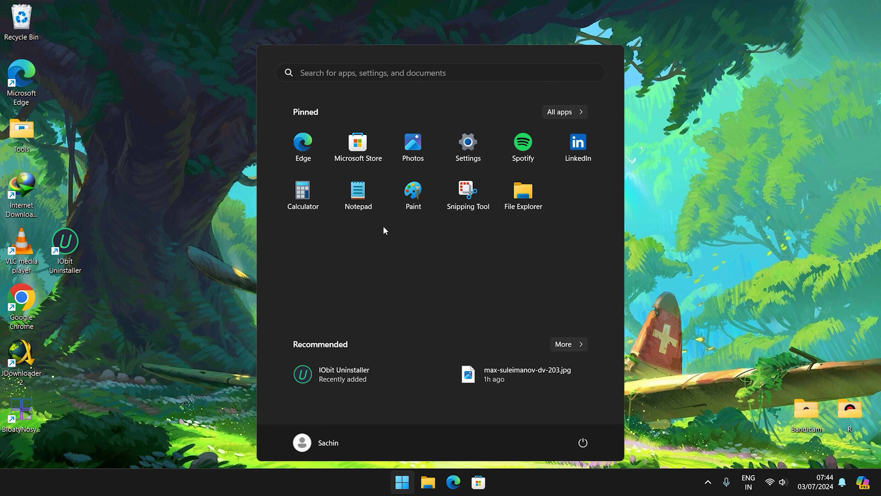
pyautogui.click(574, 112)
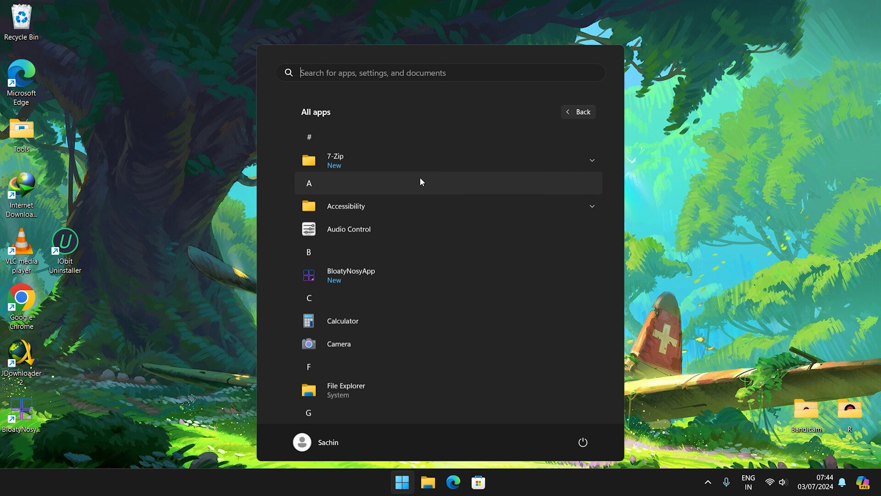
pyautogui.scroll(-10, 404, 275)
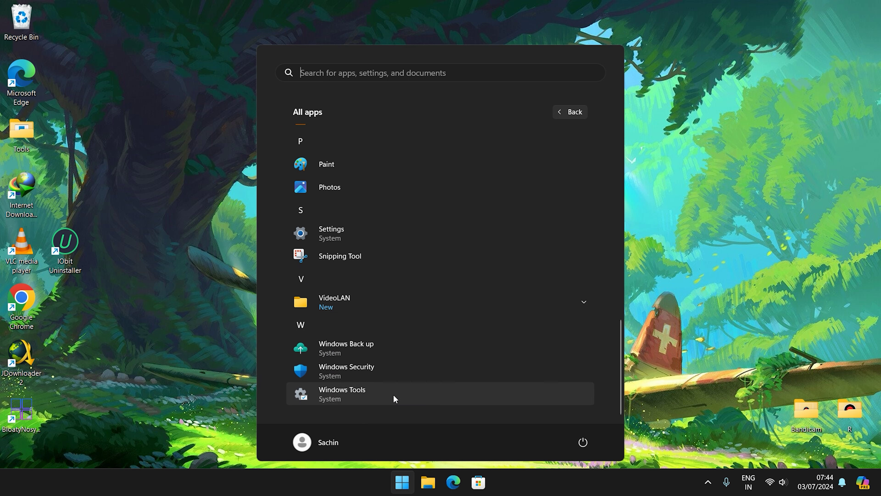
pyautogui.scroll(10, 393, 392)
pyautogui.click(335, 481)
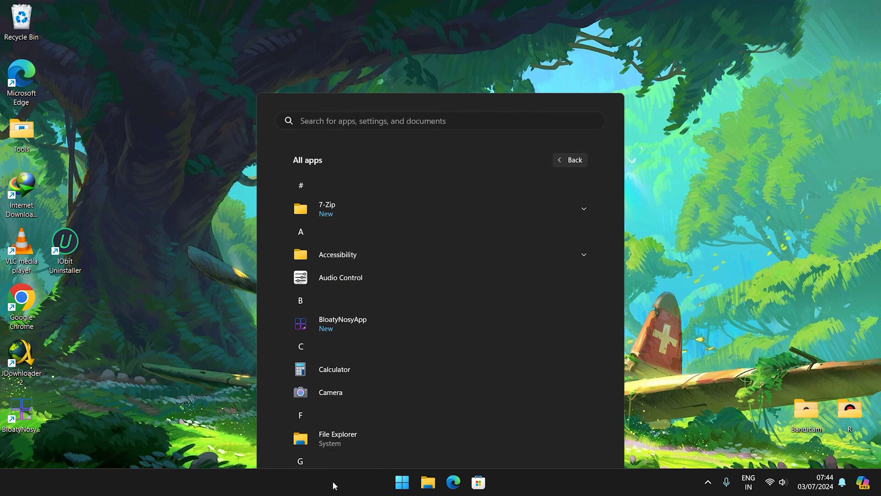
pyautogui.click(402, 481)
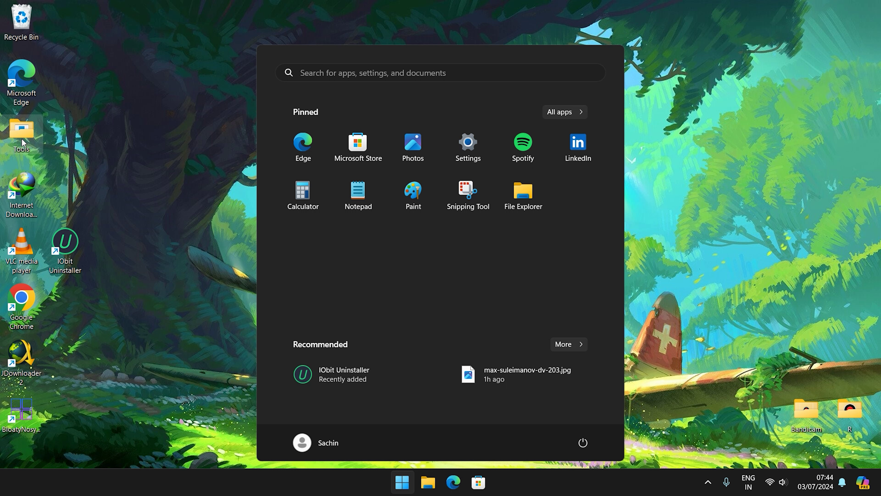
pyautogui.click(78, 409)
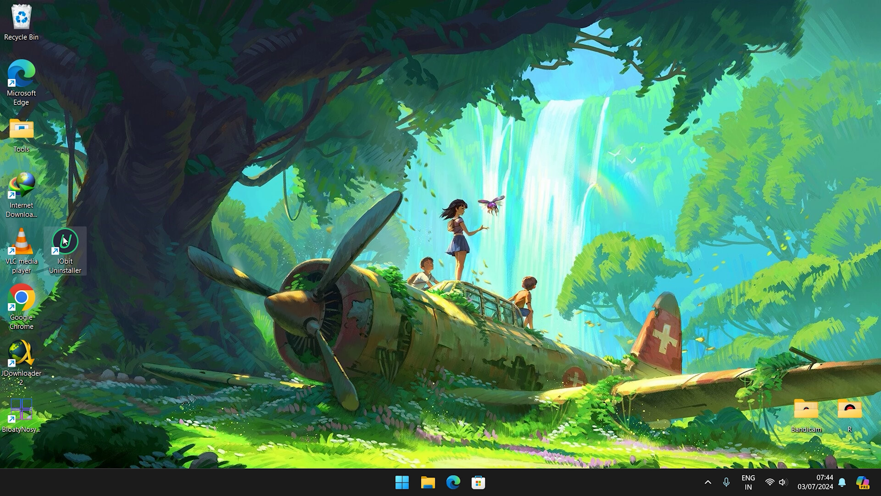
# - Move the IObit Uninstaller and BloatyNosyApp desktop shortcuts into the second column, beside Tools and Internet Download Manager
pyautogui.moveTo(65, 243); pyautogui.dragTo(65, 132)
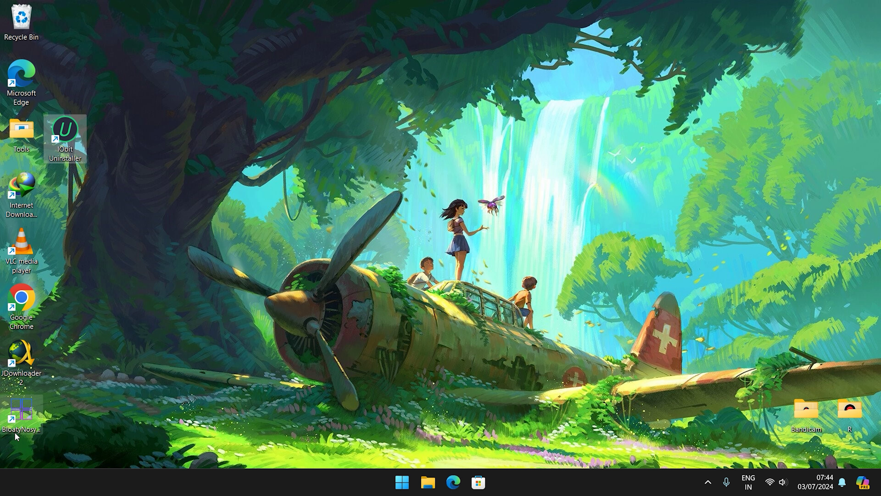
pyautogui.moveTo(21, 395); pyautogui.dragTo(65, 178)
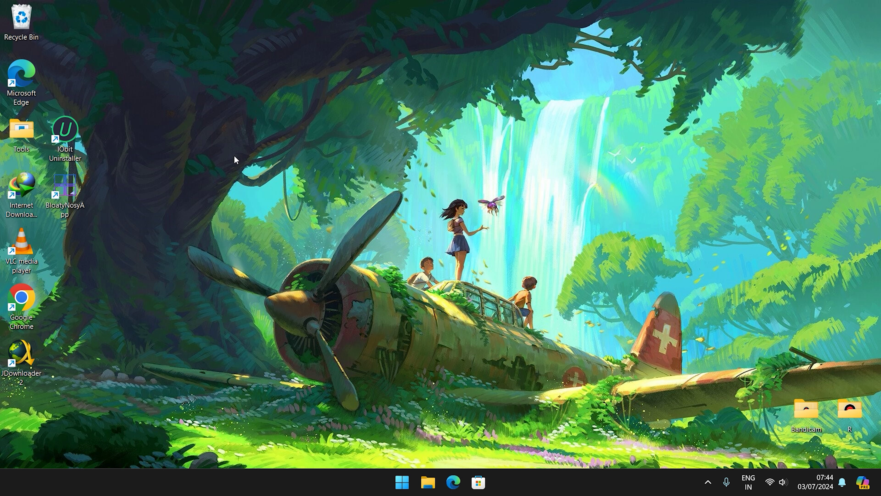
# - Launch BloatyNosy, analyze the system for potential issues, and read the resulting summary
pyautogui.doubleClick(57, 187)
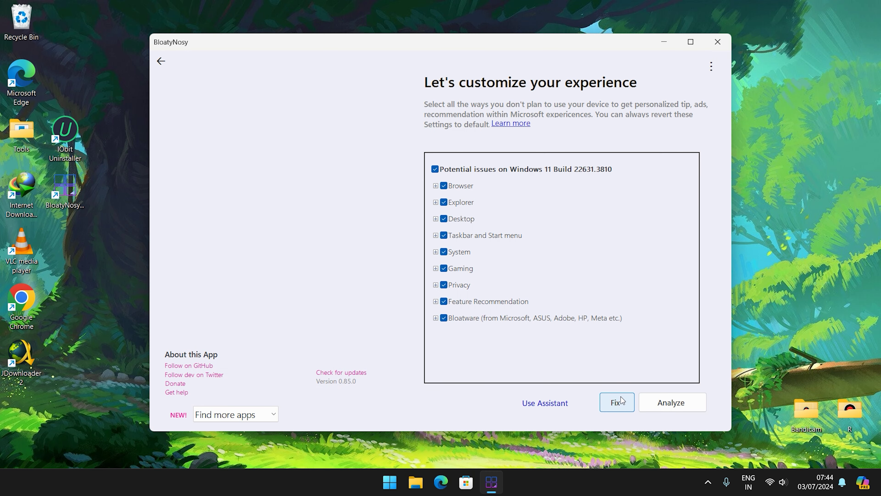
pyautogui.click(619, 403)
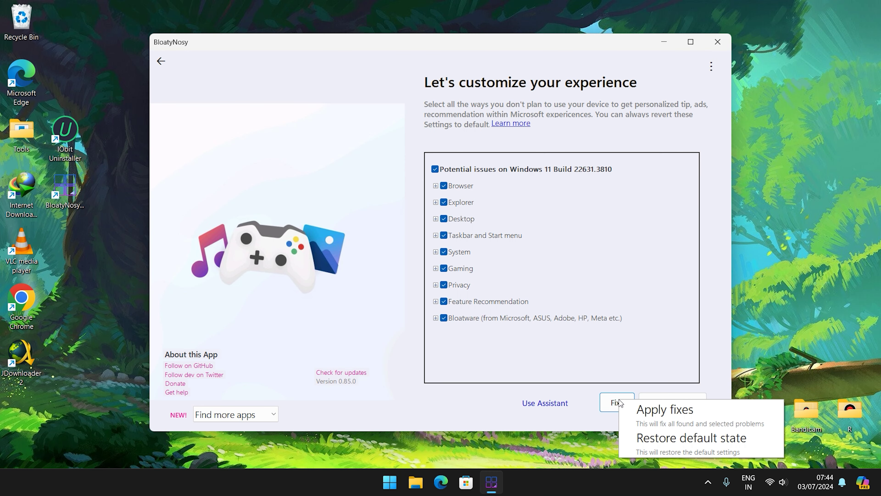
pyautogui.click(599, 367)
pyautogui.click(667, 410)
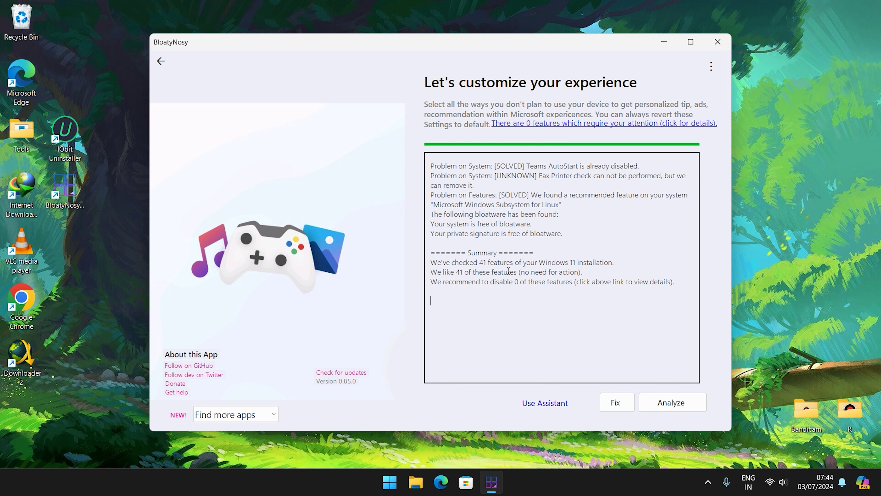
pyautogui.moveTo(521, 271); pyautogui.dragTo(585, 272)
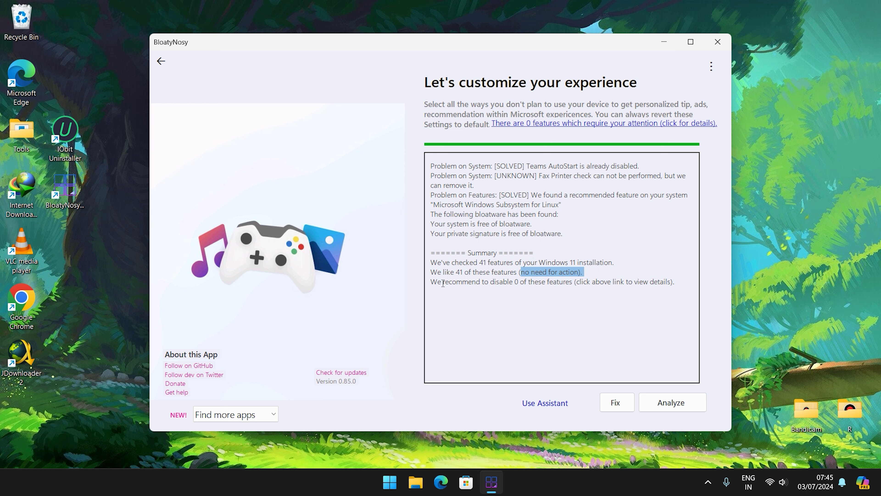
pyautogui.moveTo(430, 281); pyautogui.dragTo(676, 284)
pyautogui.click(606, 360)
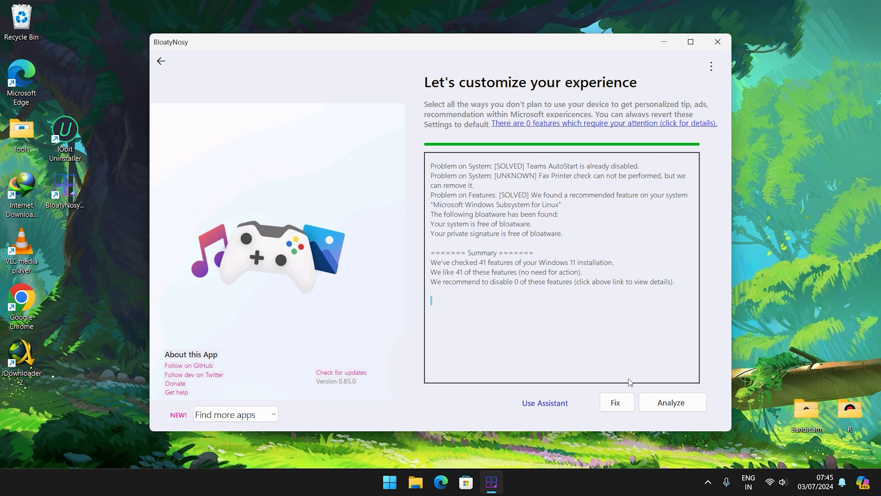
# - Apply the selected fixes in BloatyNosy, confirm the request, and close the app once fixing is complete
pyautogui.click(628, 411)
pyautogui.click(653, 421)
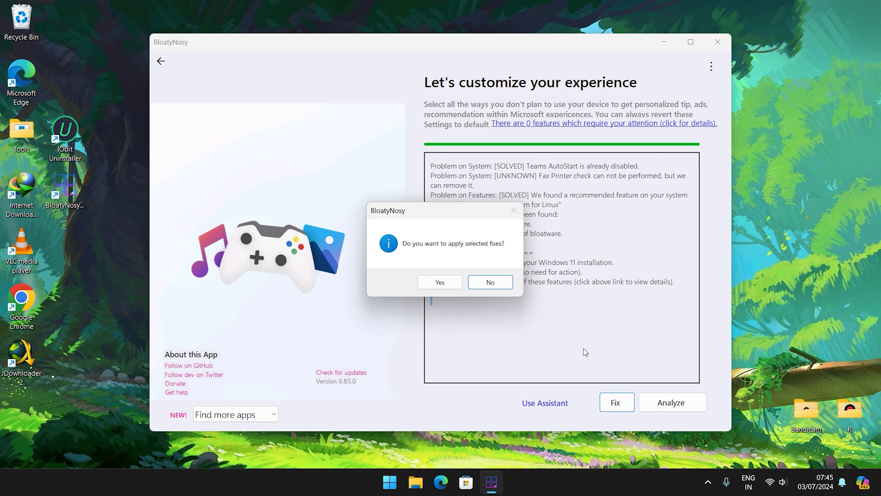
pyautogui.click(440, 281)
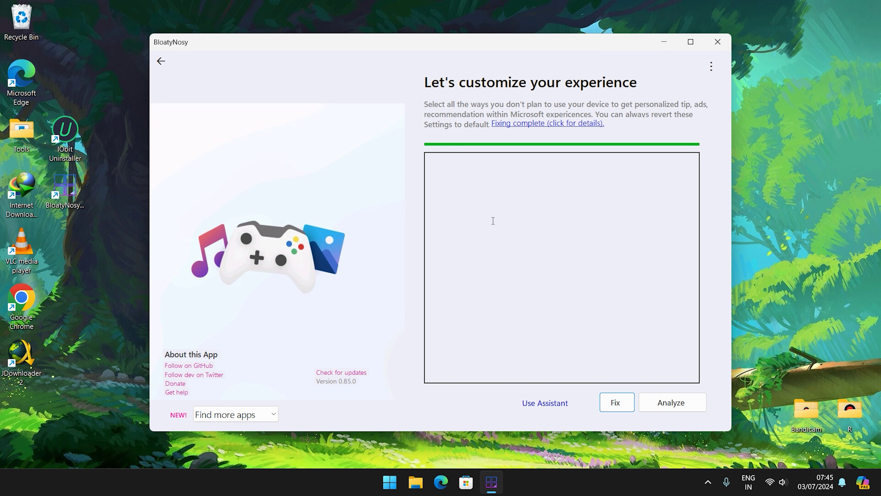
pyautogui.click(711, 49)
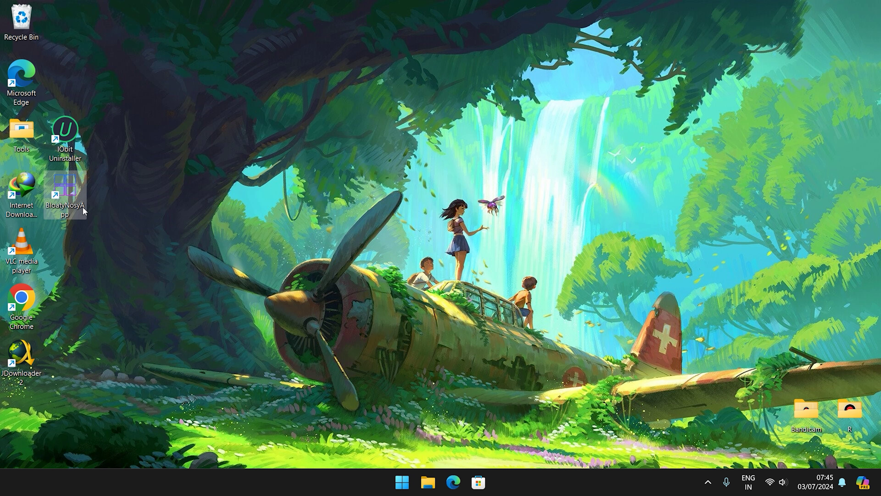
# - Search Windows for control panel and open its Programs and Features list
pyautogui.click(403, 482)
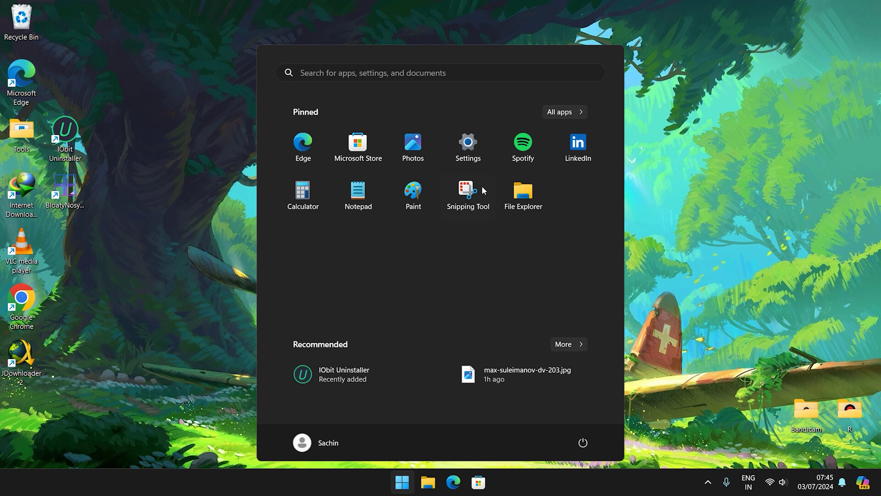
pyautogui.press('Escape')
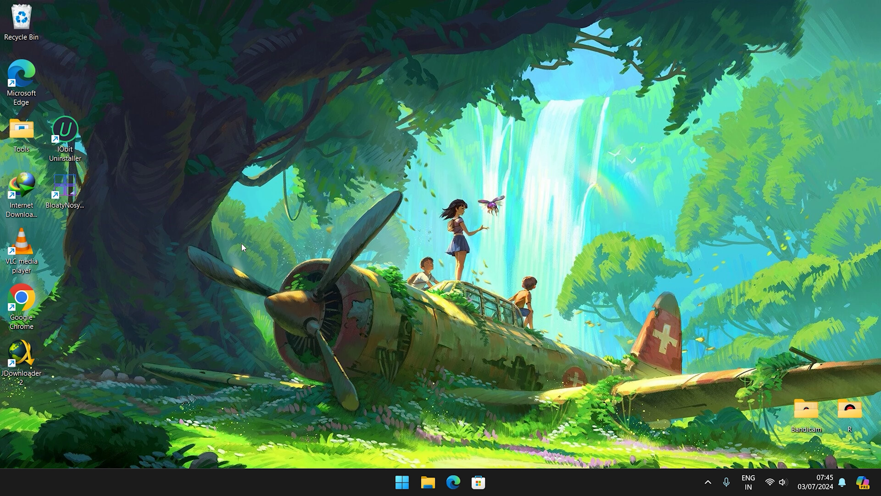
pyautogui.click(403, 481)
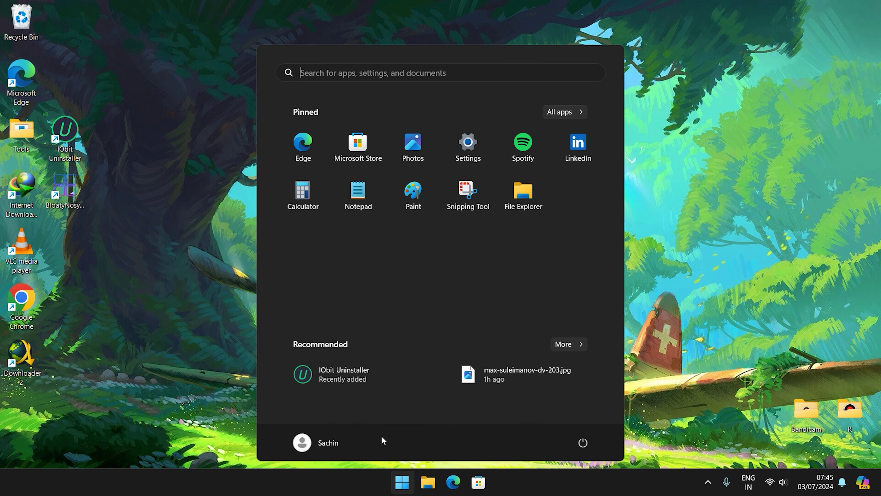
pyautogui.write('co')
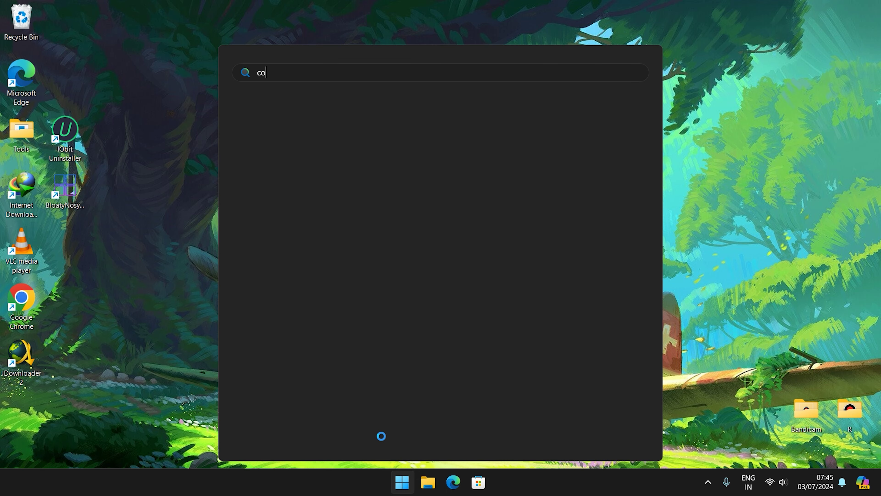
pyautogui.write('ntrol panel')
pyautogui.press('Return')
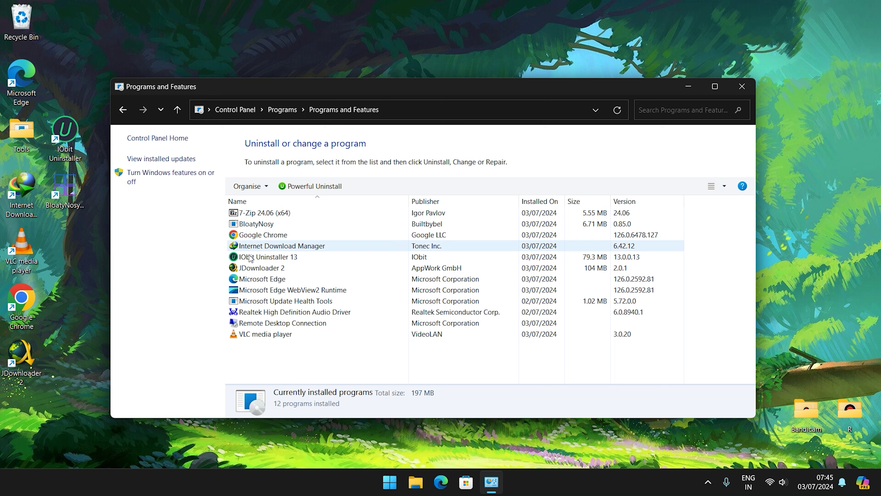
# - Uninstall BloatyNosy from the list of installed programs and confirm the removal
pyautogui.click(77, 156)
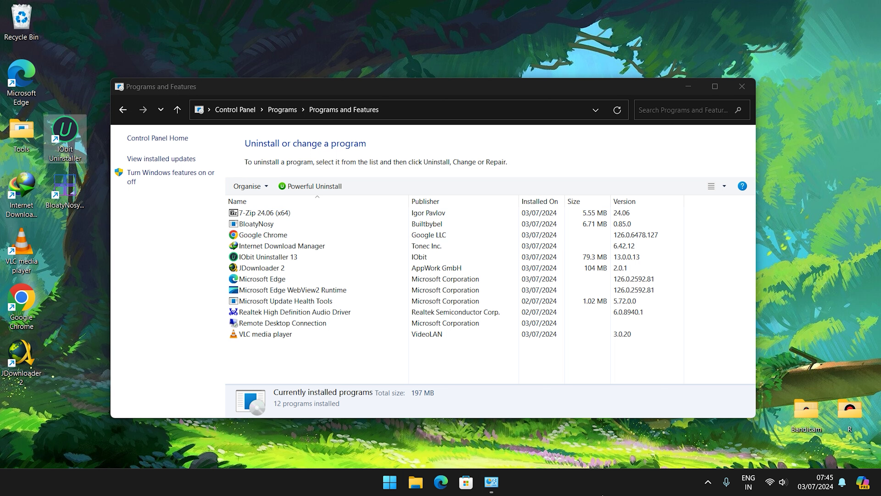
pyautogui.click(262, 259)
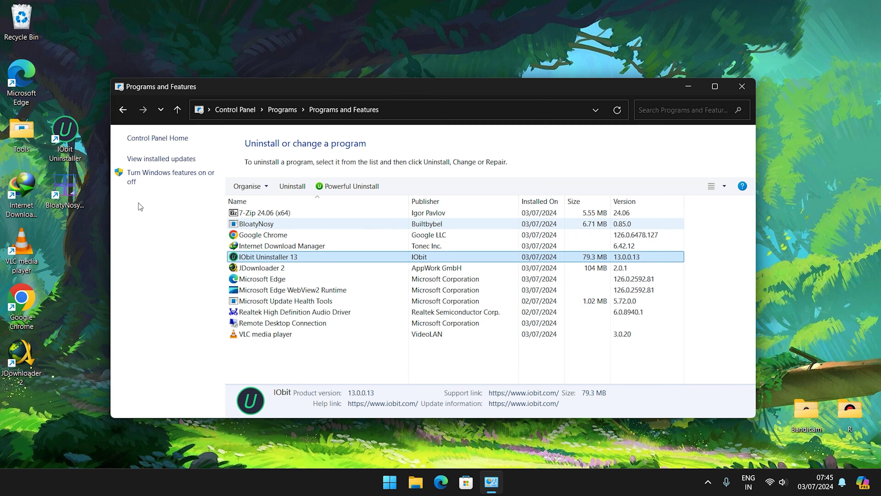
pyautogui.click(258, 225)
pyautogui.click(292, 186)
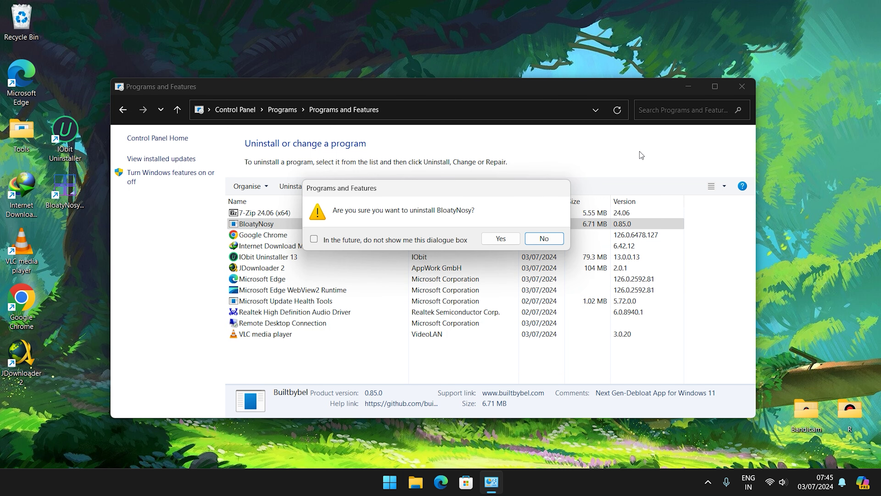
pyautogui.click(501, 239)
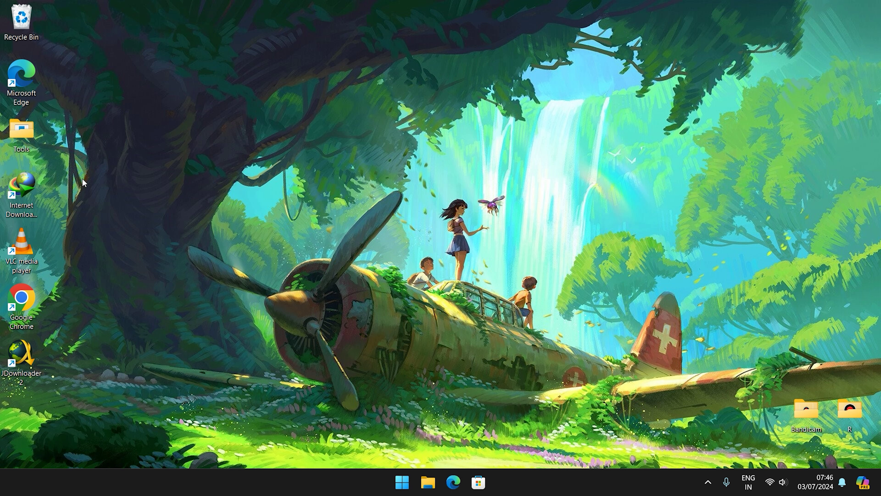
pyautogui.rightClick(644, 493)
pyautogui.click(666, 457)
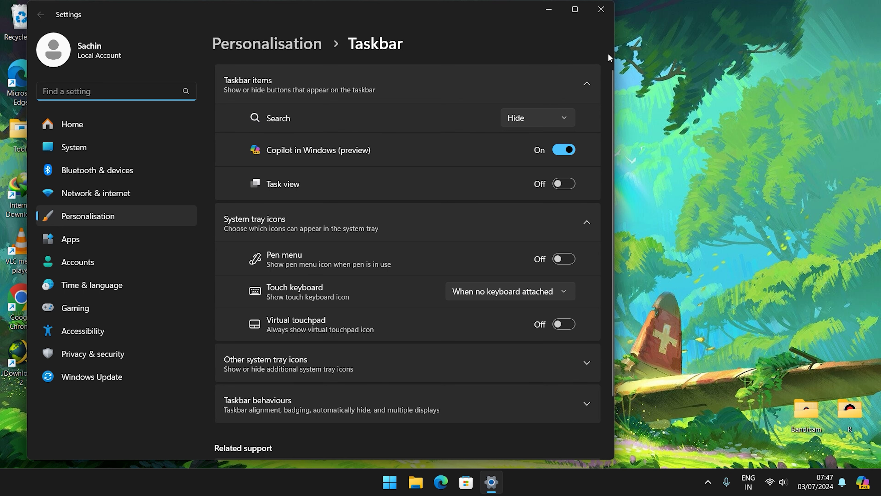
pyautogui.click(601, 9)
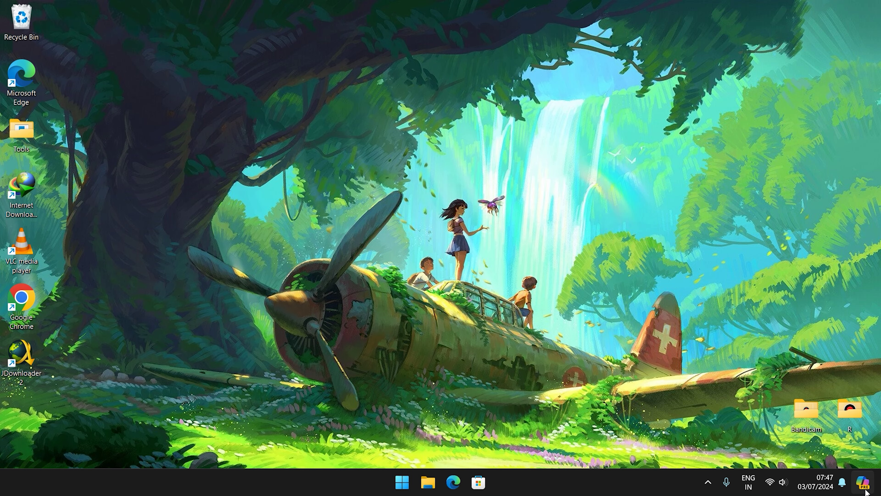
# - Turn off the Copilot in Windows (preview) item in the taskbar personalisation settings
pyautogui.rightClick(672, 482)
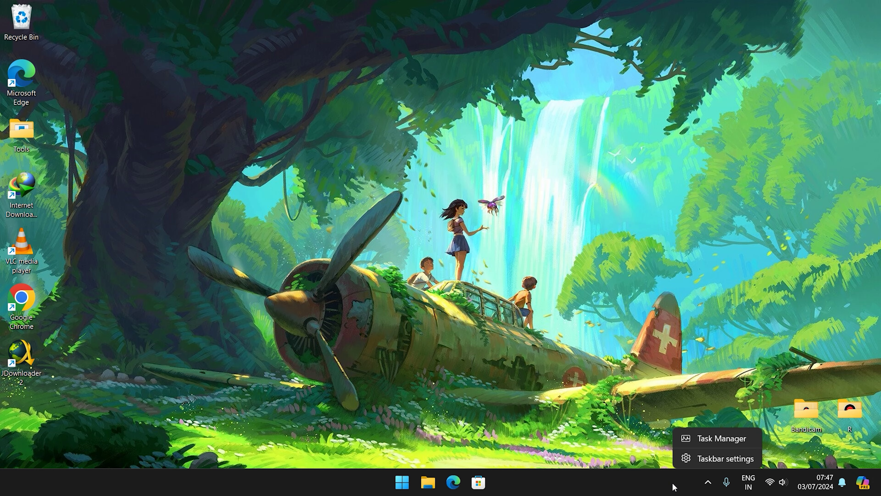
pyautogui.click(704, 456)
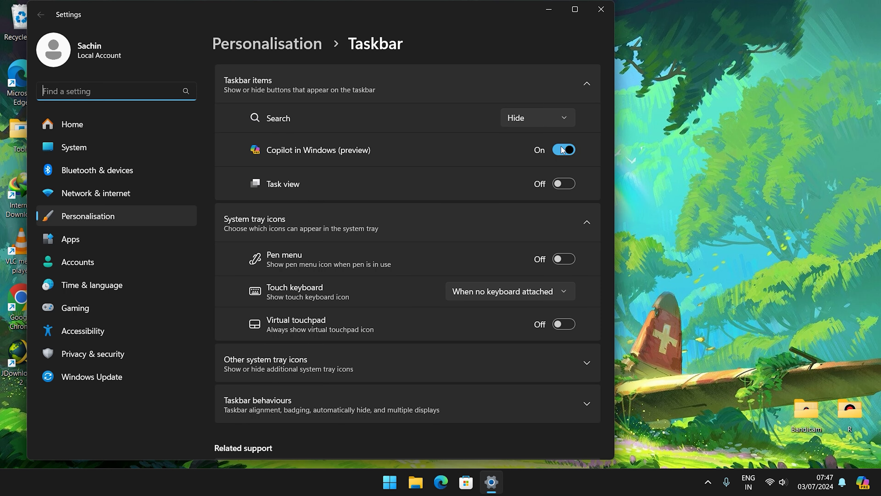
pyautogui.click(562, 149)
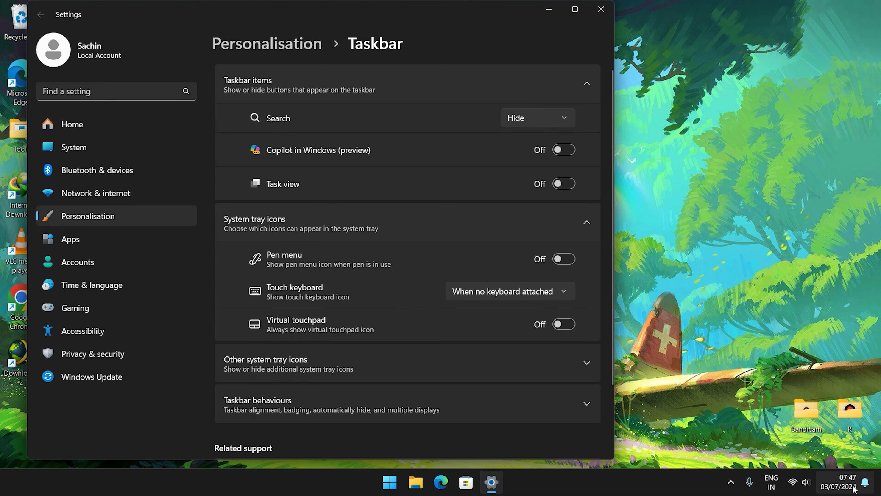
pyautogui.scroll(-2, 429, 161)
pyautogui.scroll(2, 399, 163)
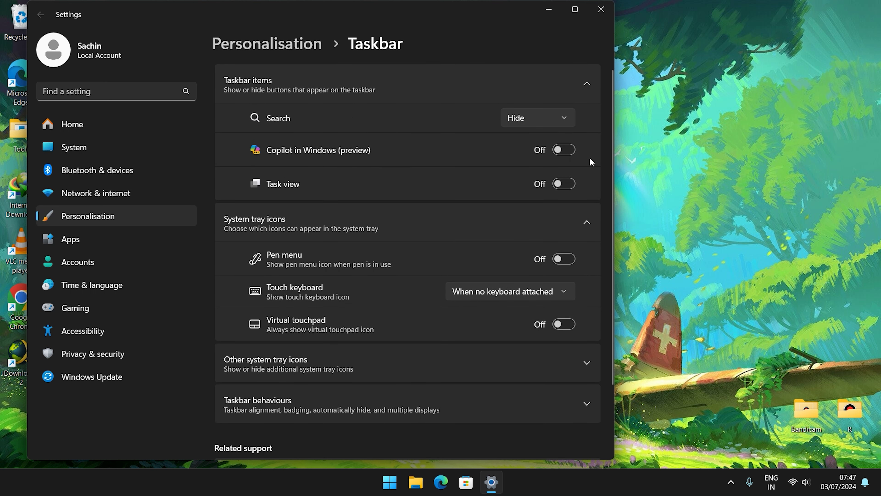
pyautogui.click(565, 150)
pyautogui.scroll(-3, 357, 264)
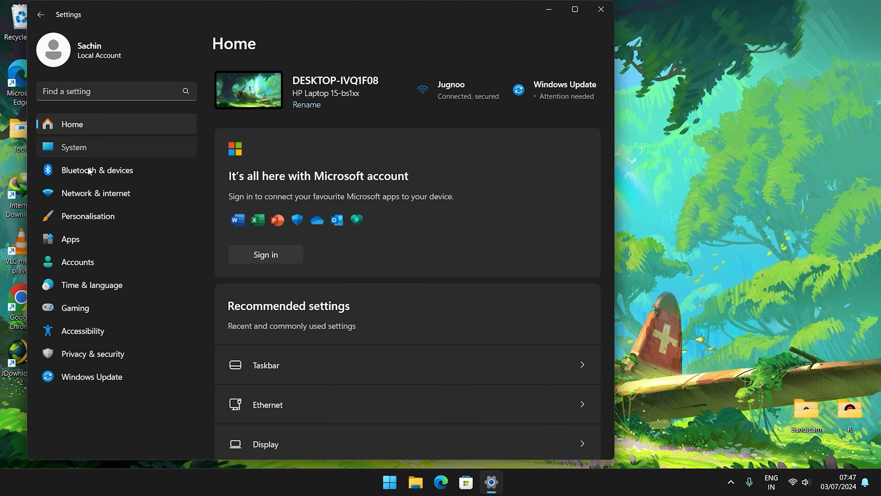
# - Look through the Settings categories from System down to Privacy & security and close Settings
pyautogui.click(87, 149)
pyautogui.click(86, 172)
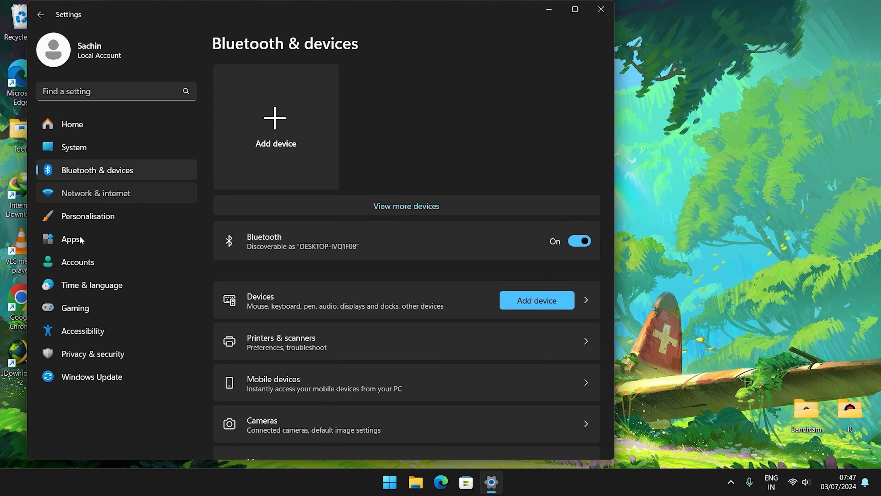
pyautogui.click(86, 193)
pyautogui.click(78, 260)
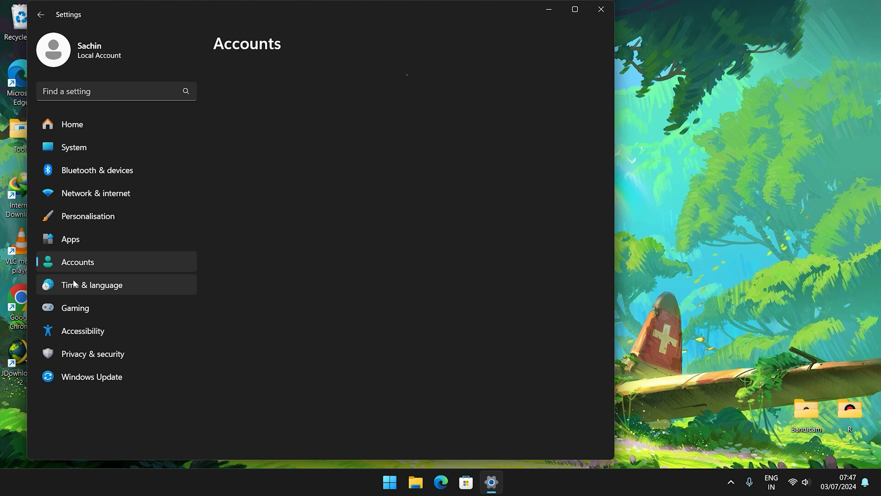
pyautogui.click(77, 287)
pyautogui.click(77, 308)
pyautogui.click(80, 332)
pyautogui.click(81, 353)
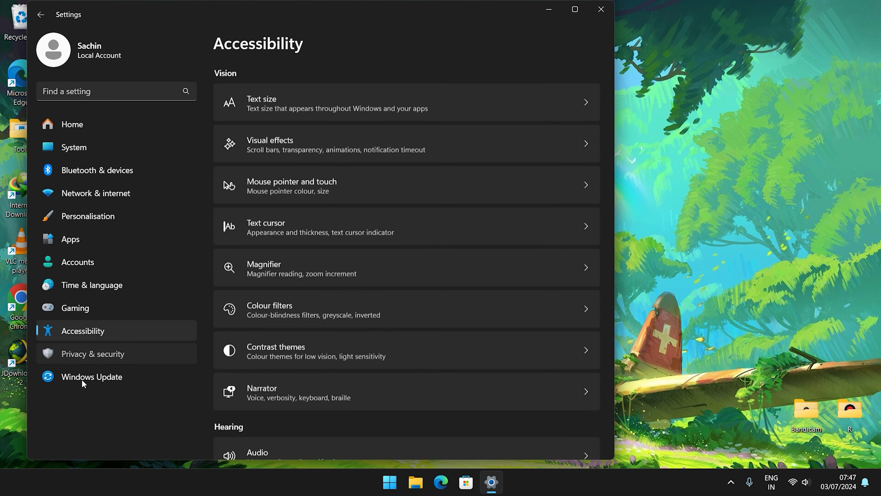
pyautogui.press('Down')
pyautogui.click(600, 9)
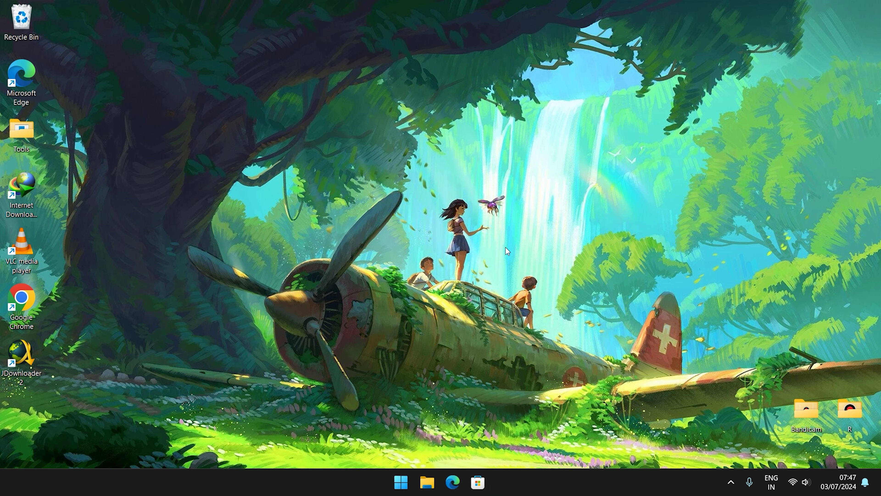
# - Unpin LinkedIn, Spotify and Edge from Start
pyautogui.click(411, 489)
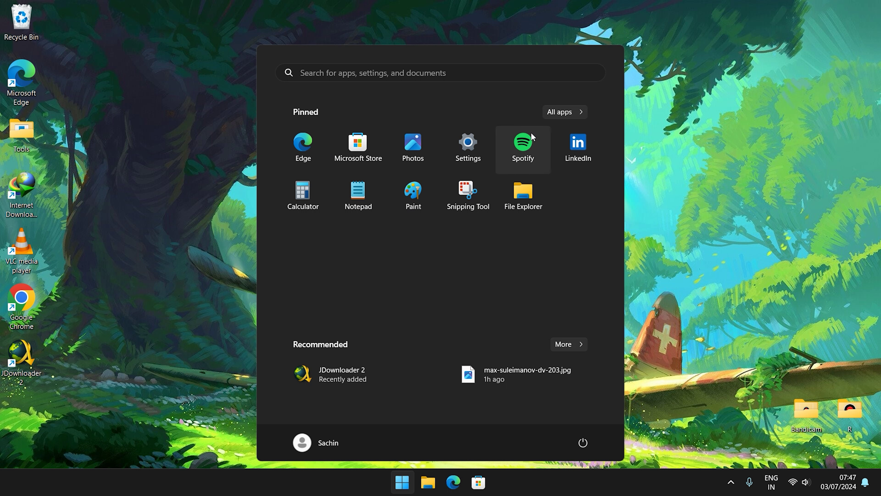
pyautogui.rightClick(575, 148)
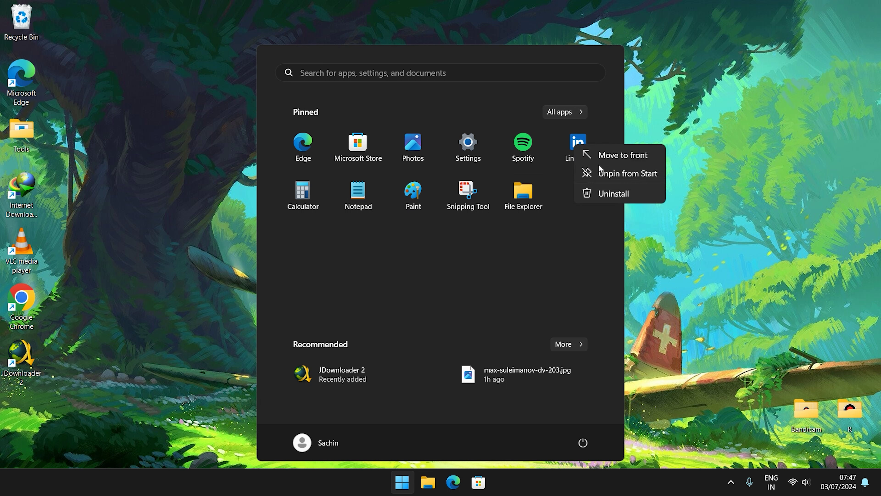
pyautogui.click(608, 174)
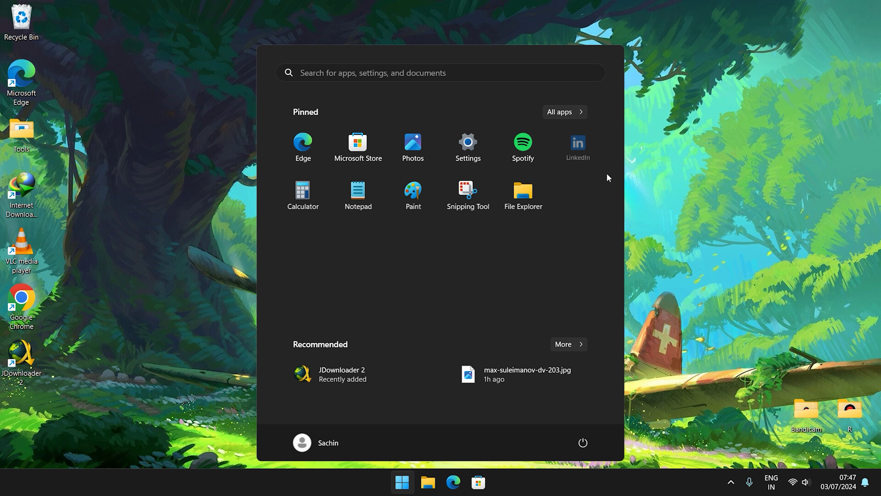
pyautogui.rightClick(577, 146)
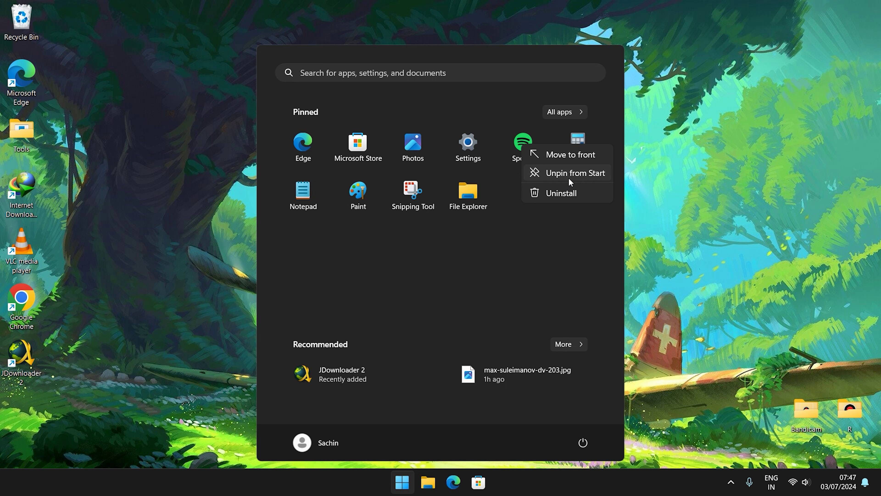
pyautogui.click(570, 179)
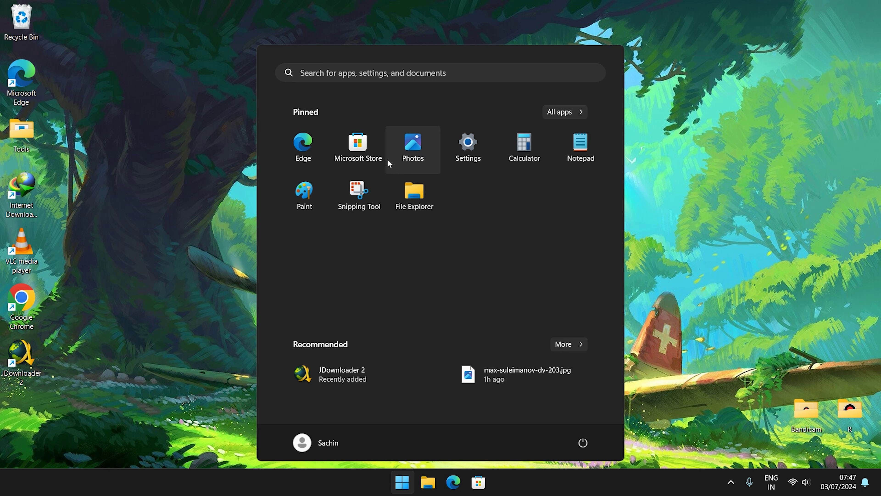
pyautogui.rightClick(303, 146)
pyautogui.click(378, 150)
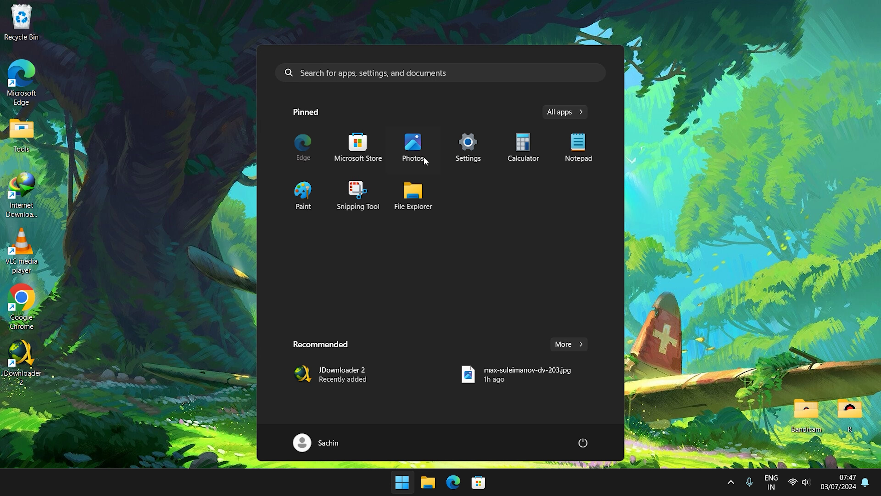
# - Review the full list of installed apps and the remaining pinned apps in Start, and close it
pyautogui.click(574, 116)
pyautogui.scroll(-10, 440, 198)
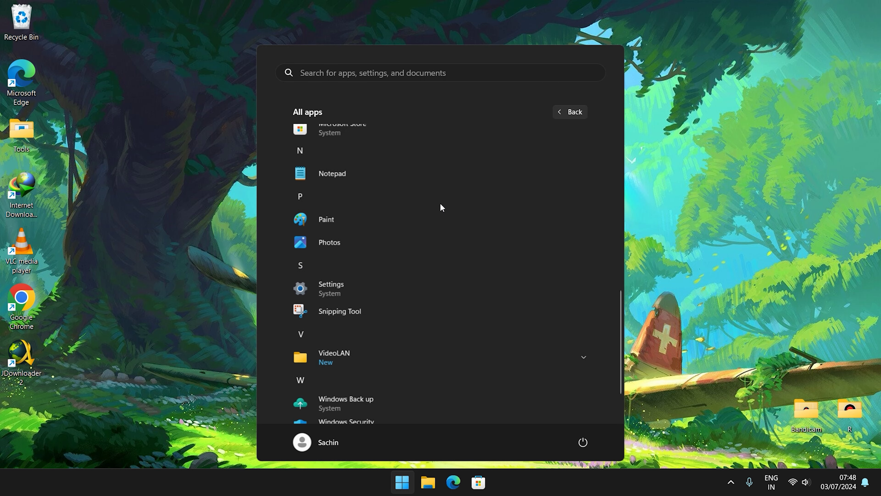
pyautogui.scroll(-2, 444, 236)
pyautogui.press('Escape')
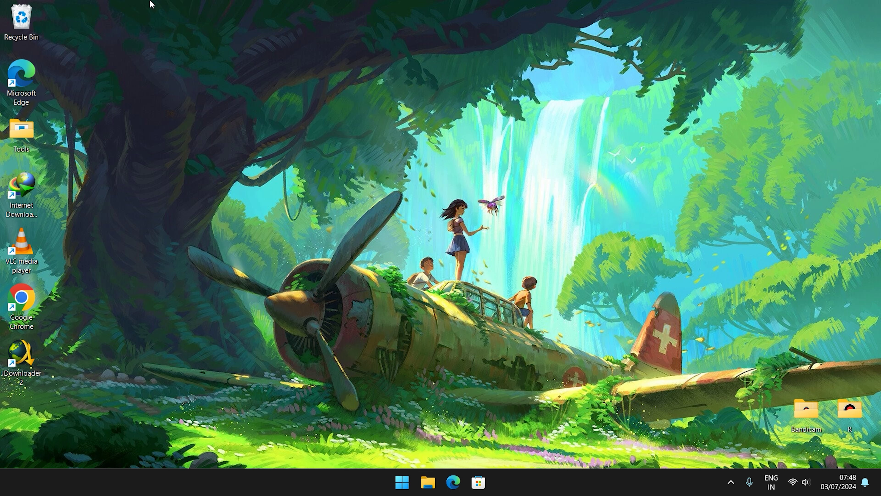
pyautogui.click(402, 481)
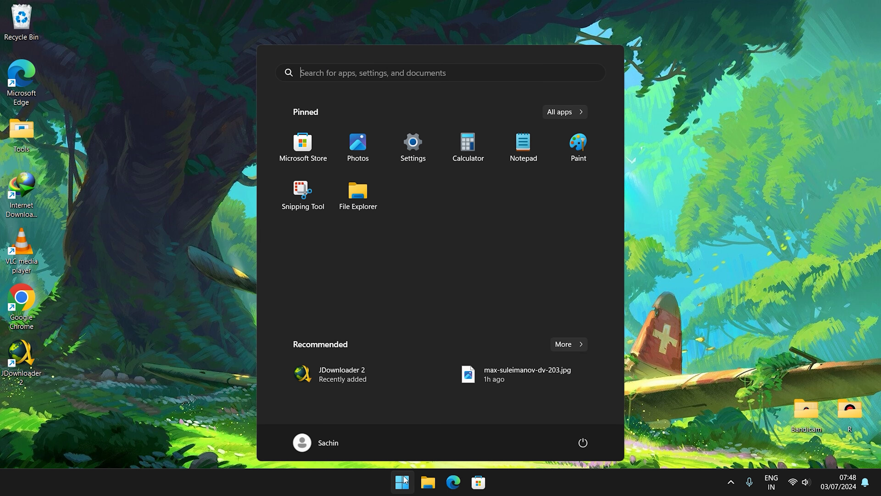
pyautogui.click(659, 319)
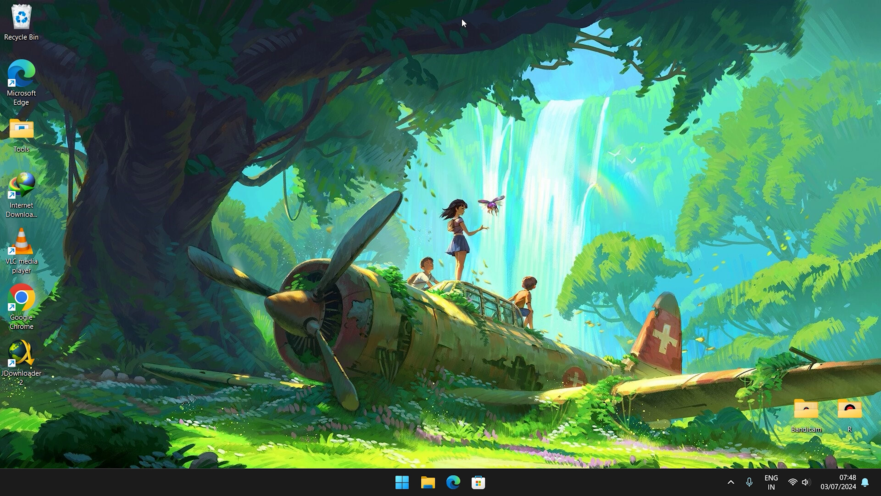